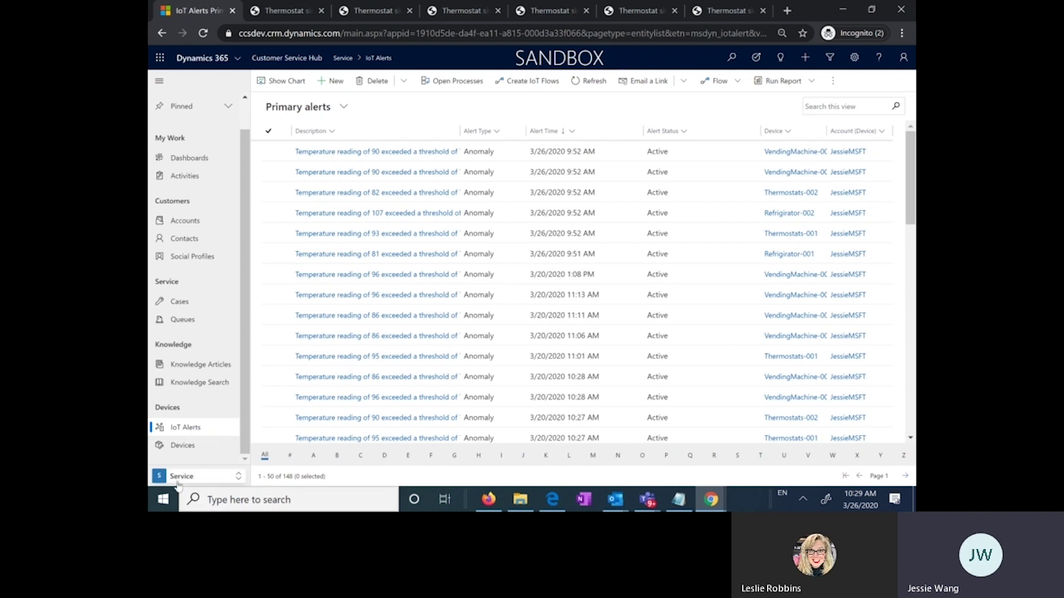
- Switch to the Service Management area and open the IoT settings list
{"action": "left_click", "coordinate": [180, 477]}
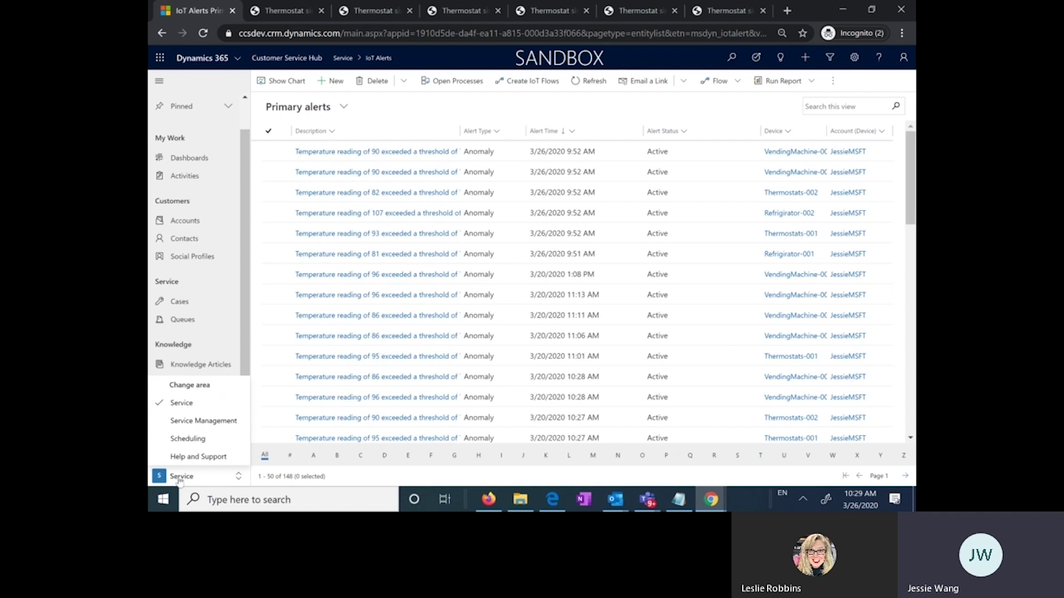
{"action": "left_click", "coordinate": [203, 423]}
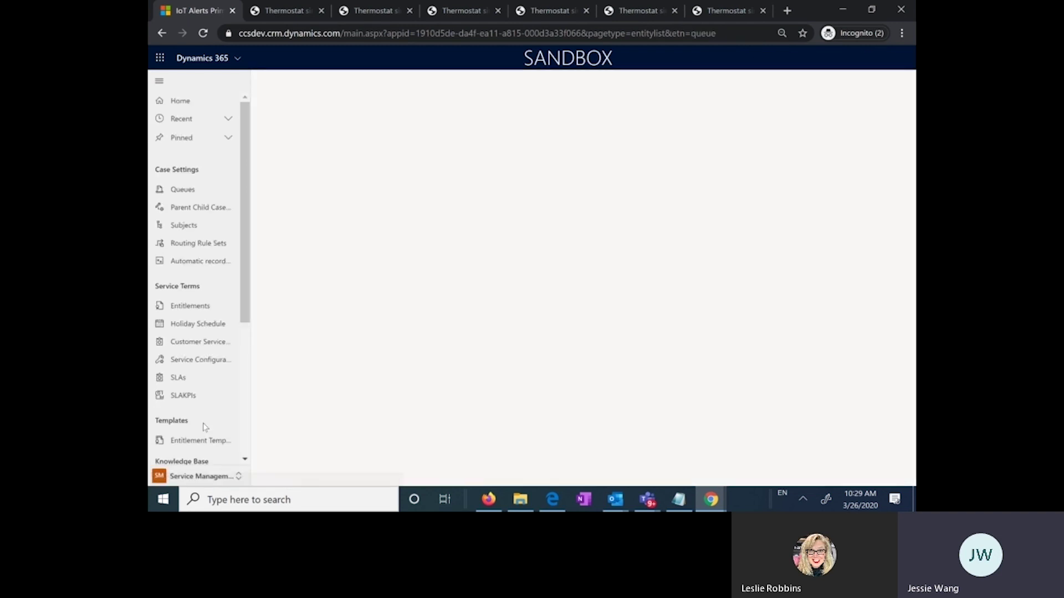
{"action": "scroll", "coordinate": [203, 427], "scroll_direction": "down", "scroll_amount": 5}
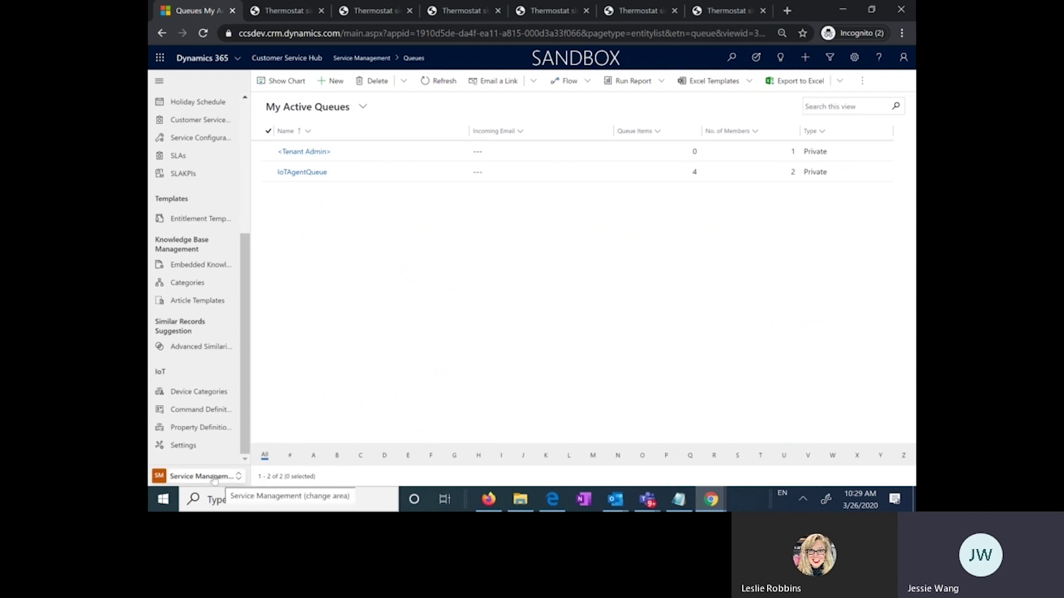
{"action": "left_click", "coordinate": [190, 448]}
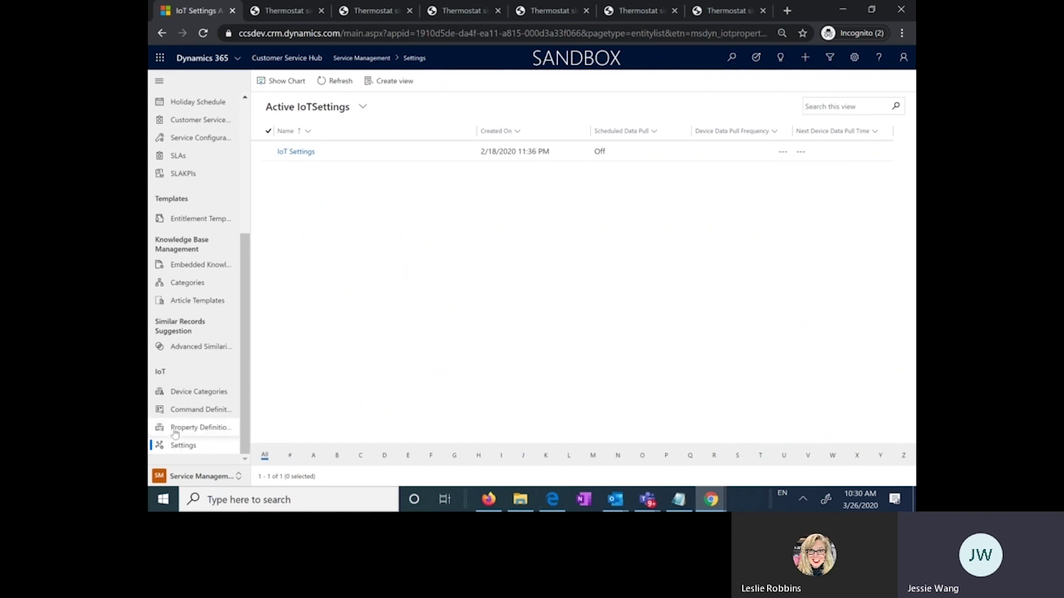
- Review the IoT device categories and property definitions, and open the Humidity property definition
{"action": "left_click", "coordinate": [175, 430]}
{"action": "left_click", "coordinate": [178, 393]}
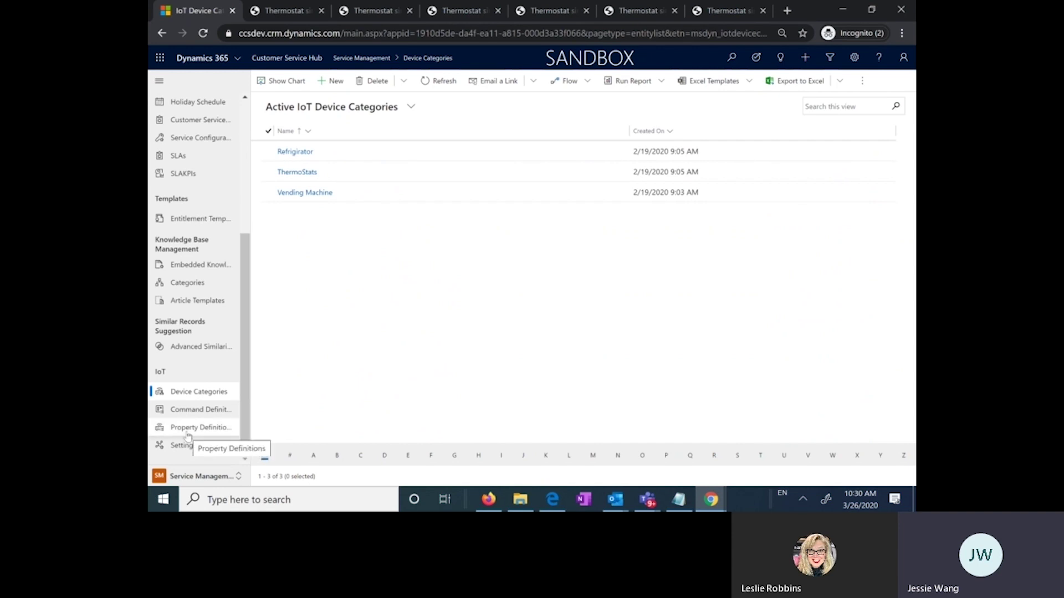
{"action": "left_click", "coordinate": [187, 429]}
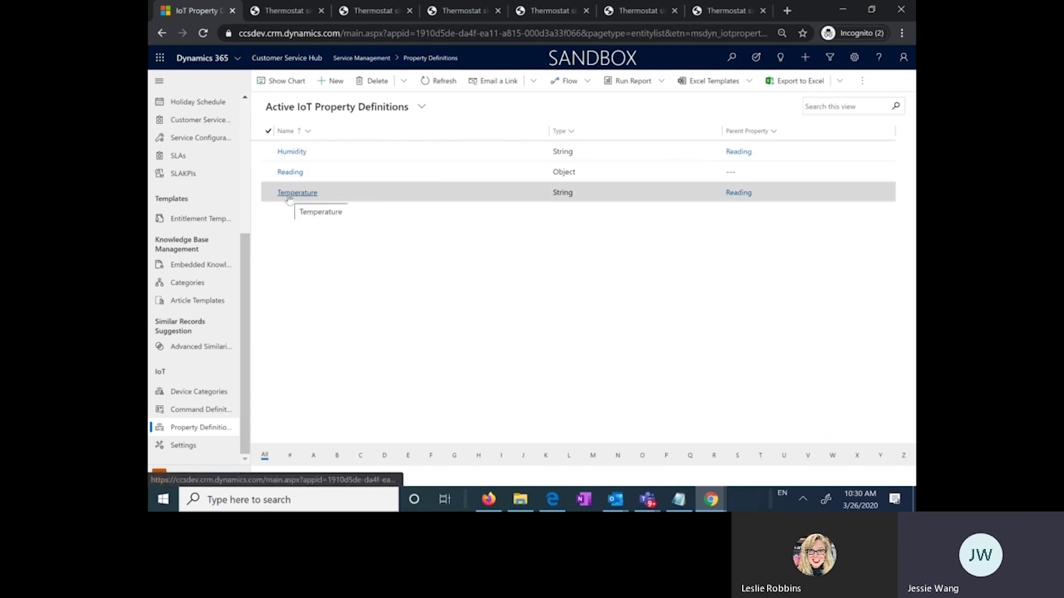
{"action": "left_click", "coordinate": [289, 152]}
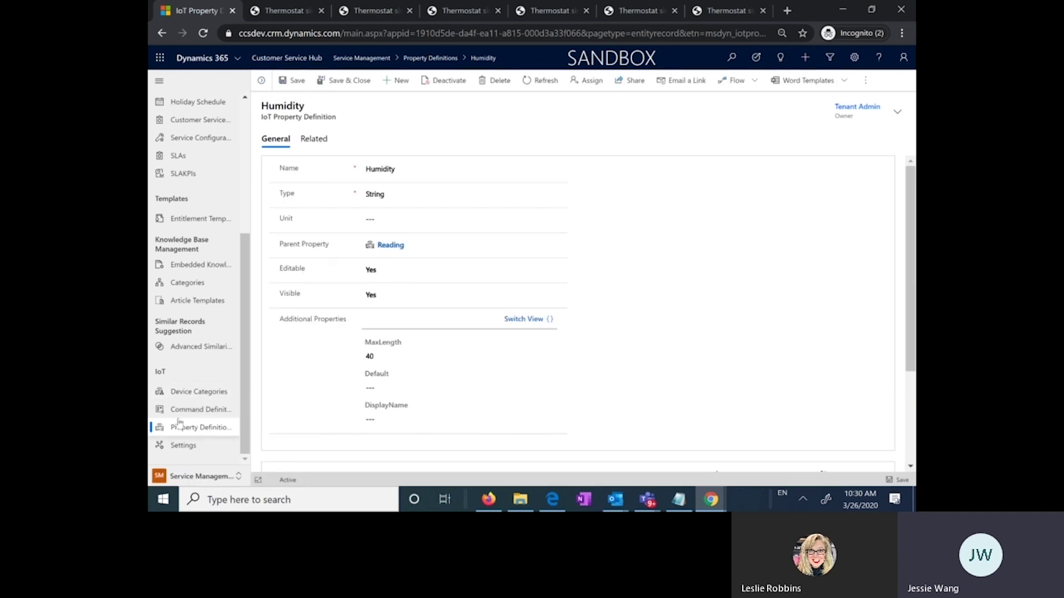
- Examine the Set Values command definition and open its Reading parameter
{"action": "left_click", "coordinate": [183, 411]}
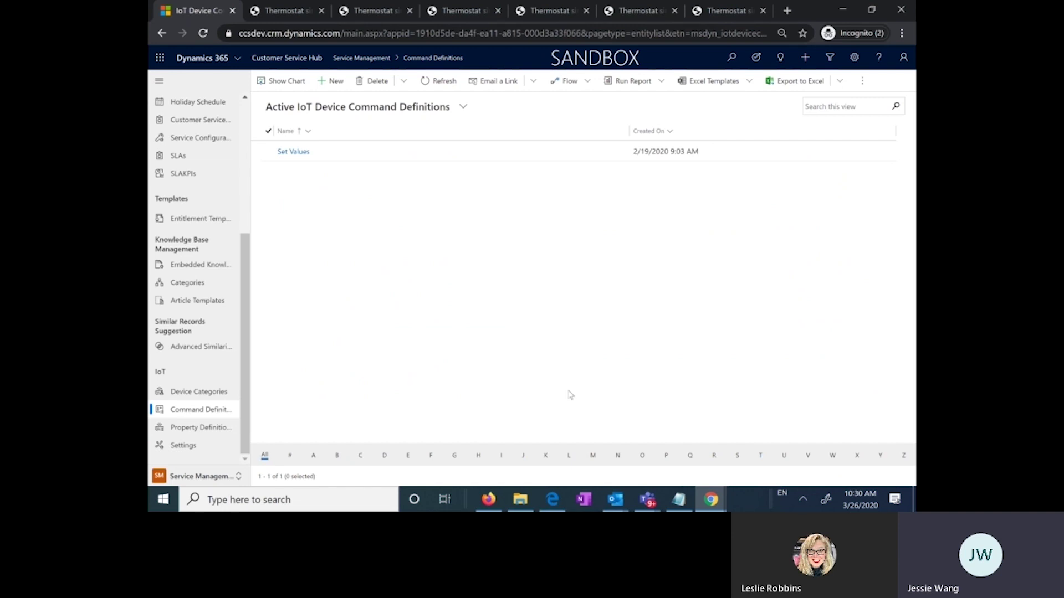
{"action": "left_click", "coordinate": [282, 152]}
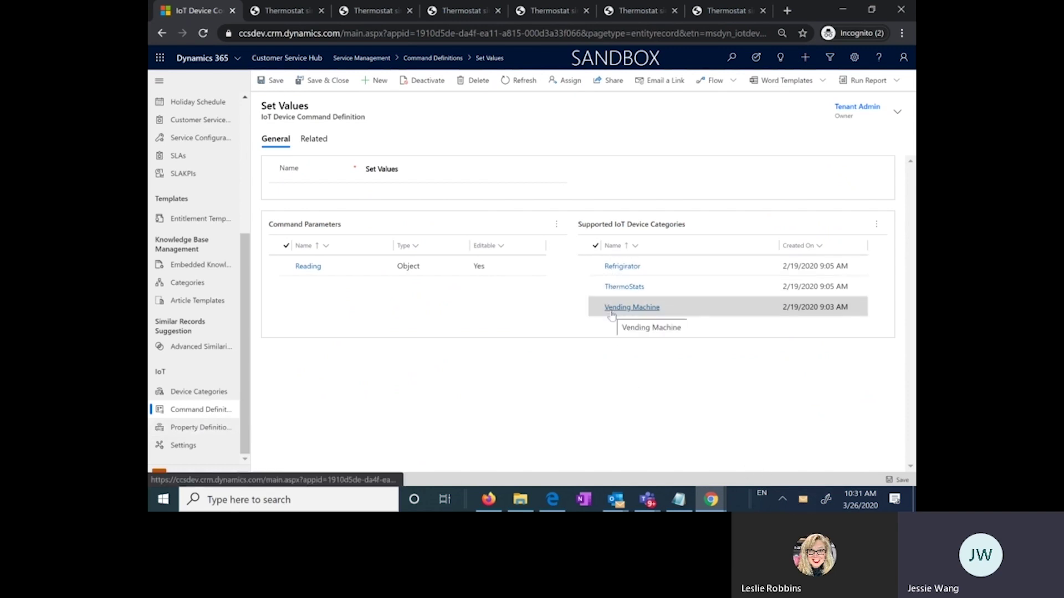
{"action": "left_click", "coordinate": [307, 269]}
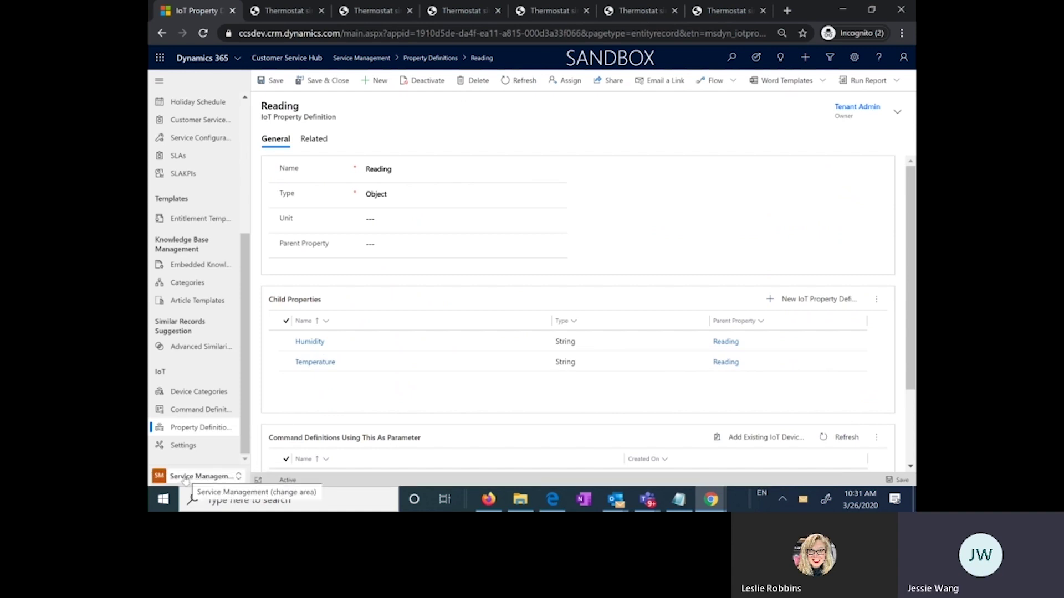
- Return to the Service area and show the devices of the customer account in My Active Accounts
{"action": "left_click", "coordinate": [185, 477]}
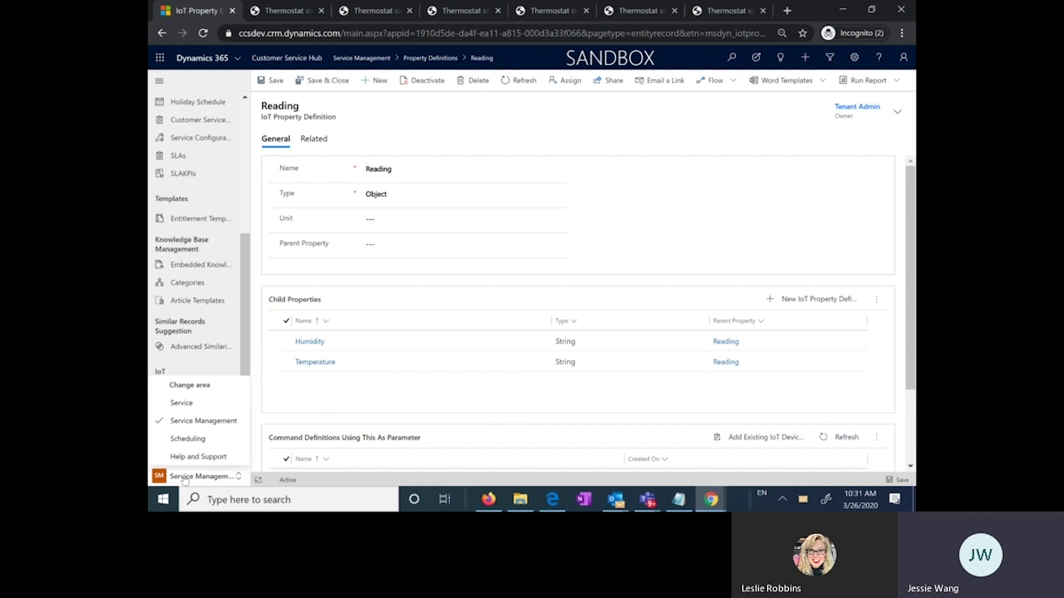
{"action": "left_click", "coordinate": [183, 402]}
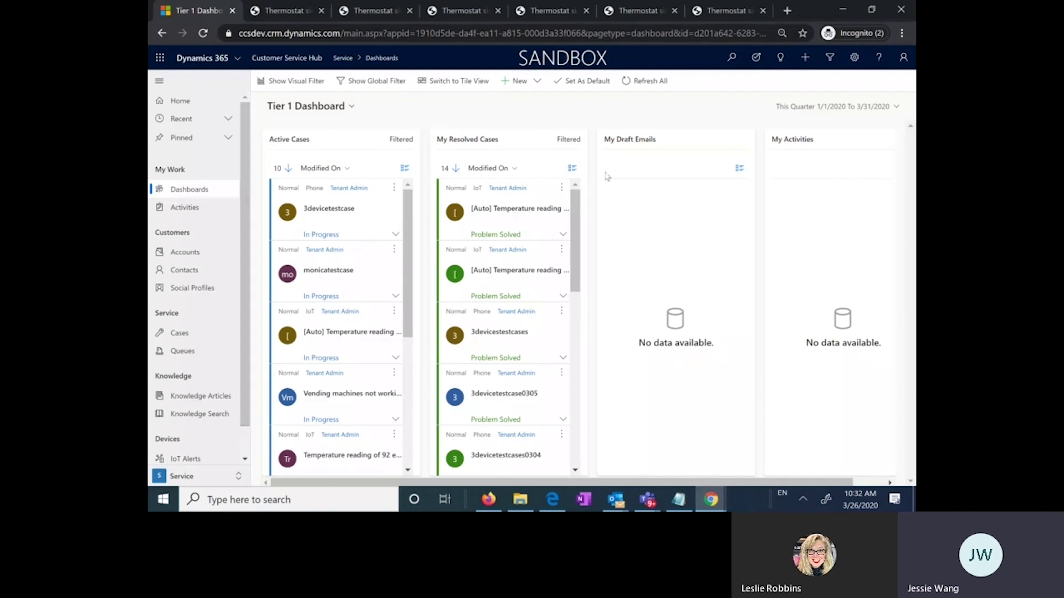
{"action": "left_click", "coordinate": [188, 254]}
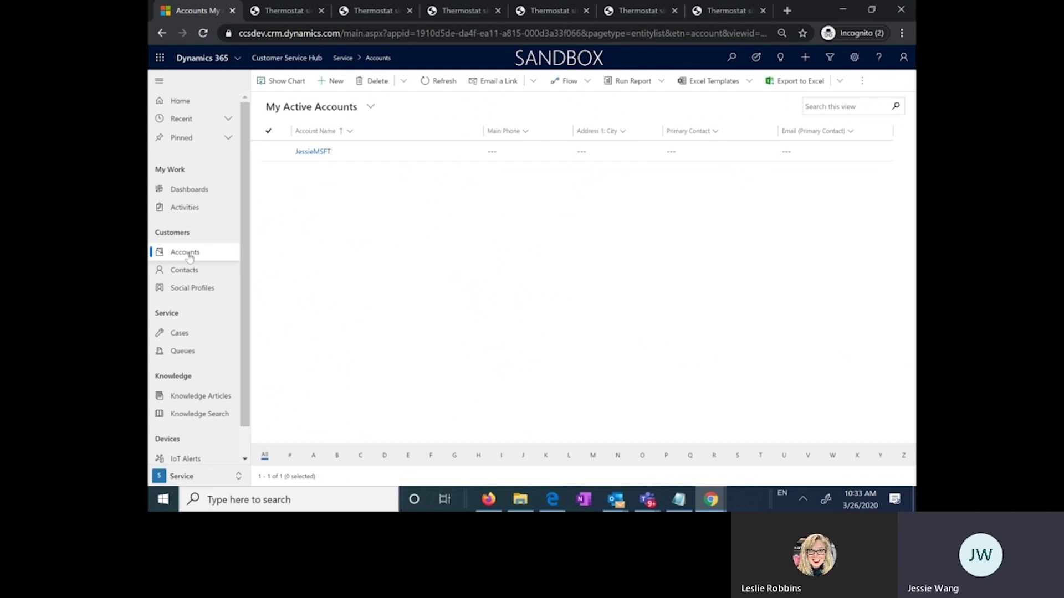
{"action": "left_click", "coordinate": [317, 158]}
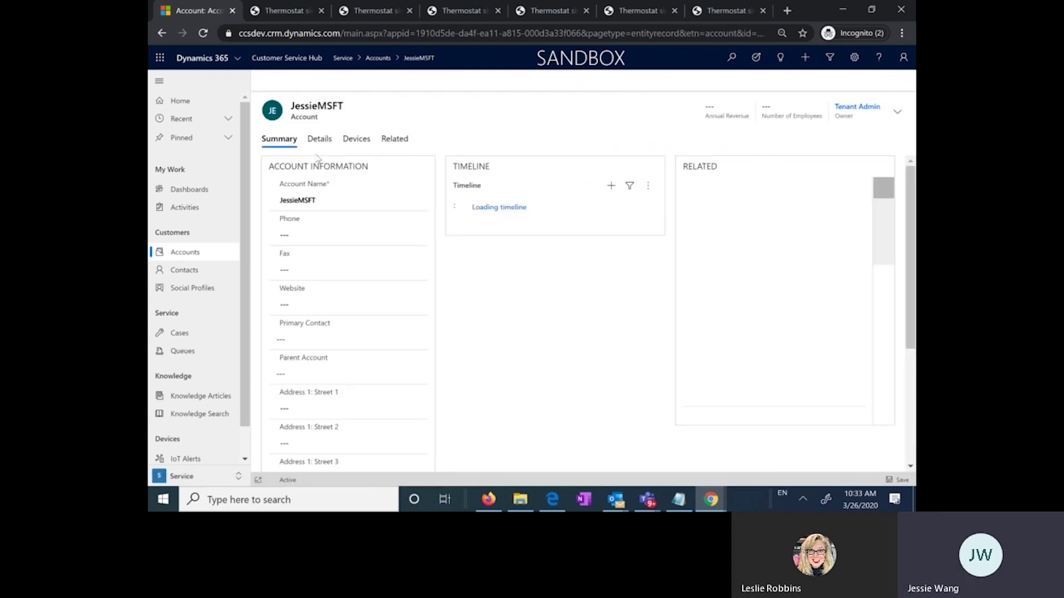
{"action": "left_click", "coordinate": [361, 145]}
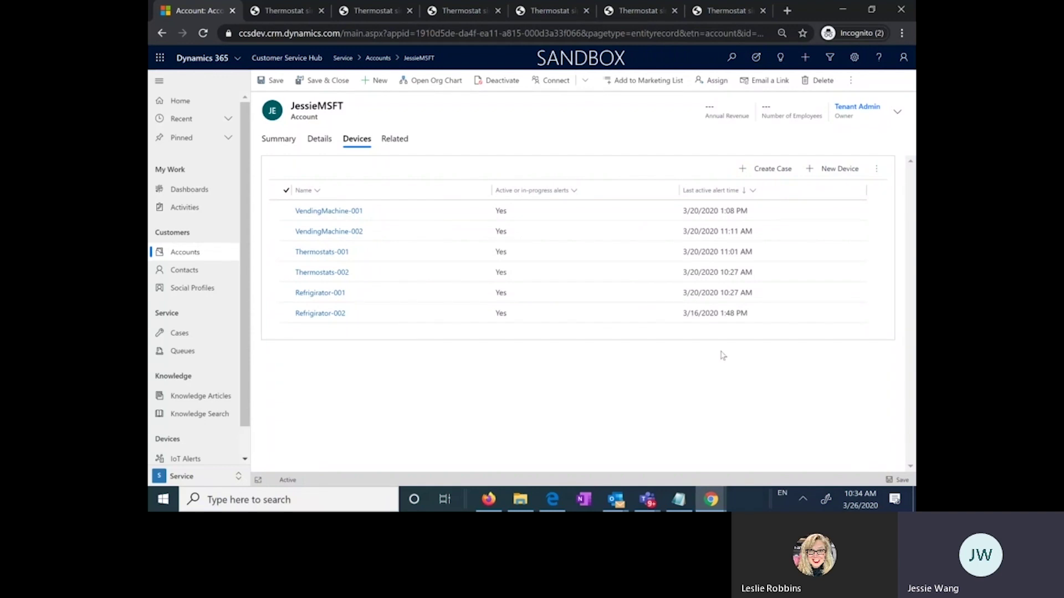
- Start a new case for the devices Refrigirator-001, Thermostats-001 and VendingMachine-001
{"action": "left_click", "coordinate": [286, 292]}
{"action": "left_click", "coordinate": [286, 253]}
{"action": "left_click", "coordinate": [286, 212]}
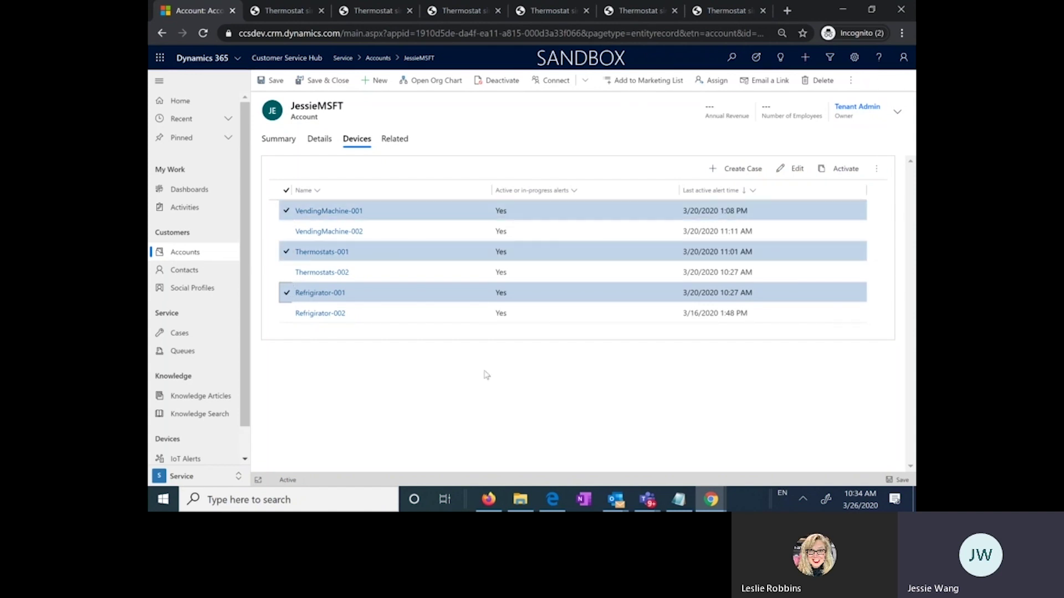
{"action": "left_click", "coordinate": [741, 174]}
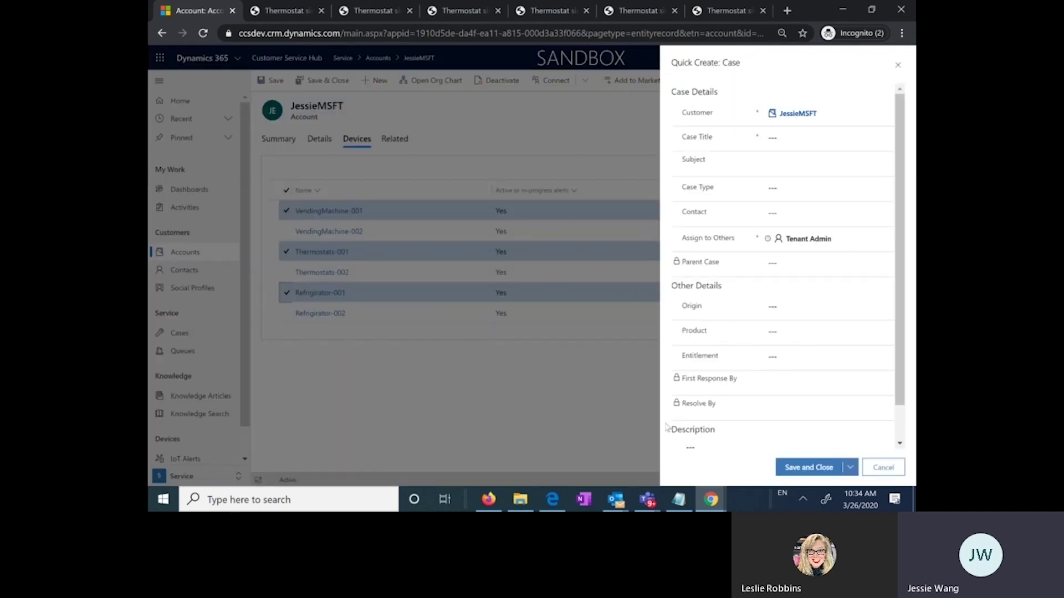
- Title the case 3devicesissue32620, set its origin to Phone, and save it
{"action": "left_click", "coordinate": [830, 141]}
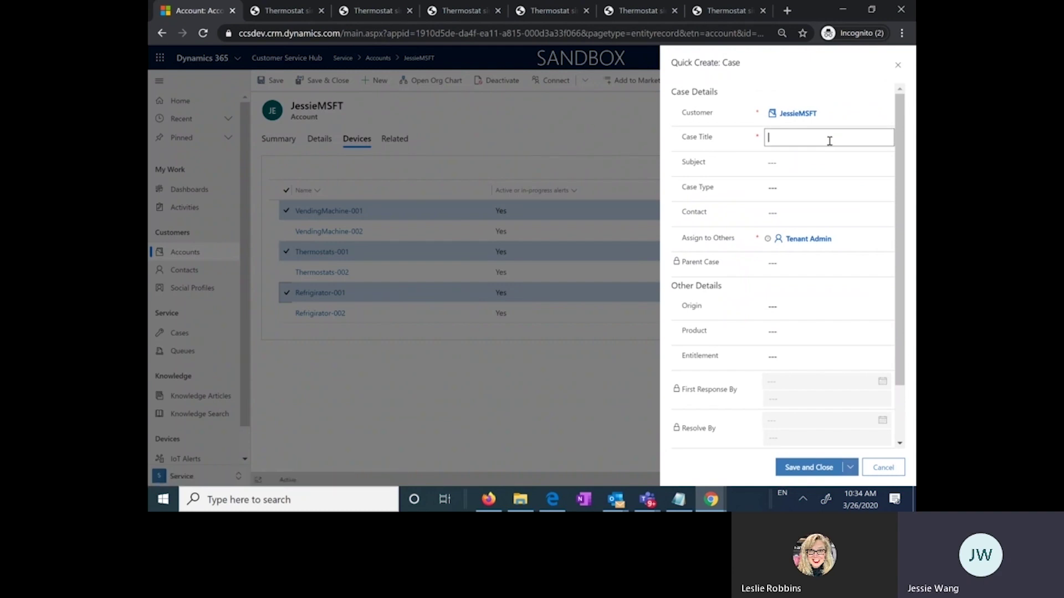
{"action": "type", "text": "3devicesissue32620"}
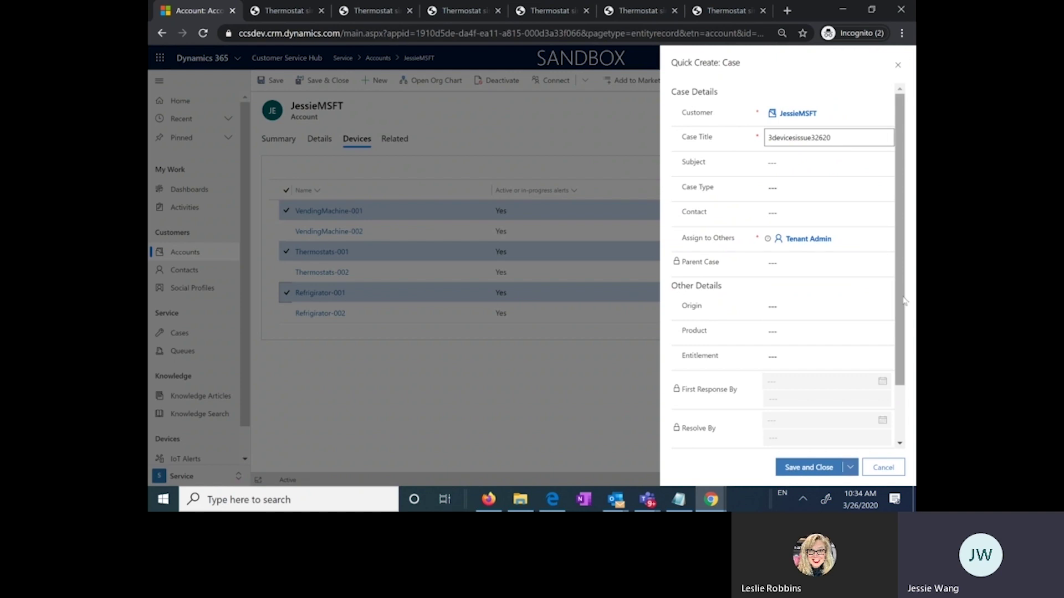
{"action": "left_click", "coordinate": [805, 308]}
{"action": "left_click", "coordinate": [791, 345]}
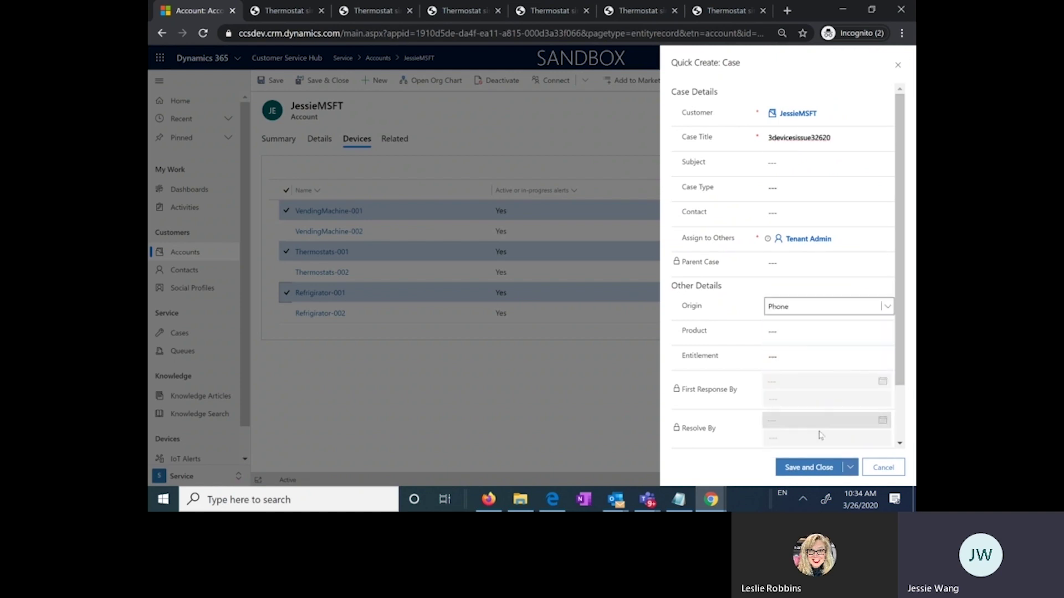
{"action": "left_click", "coordinate": [818, 470]}
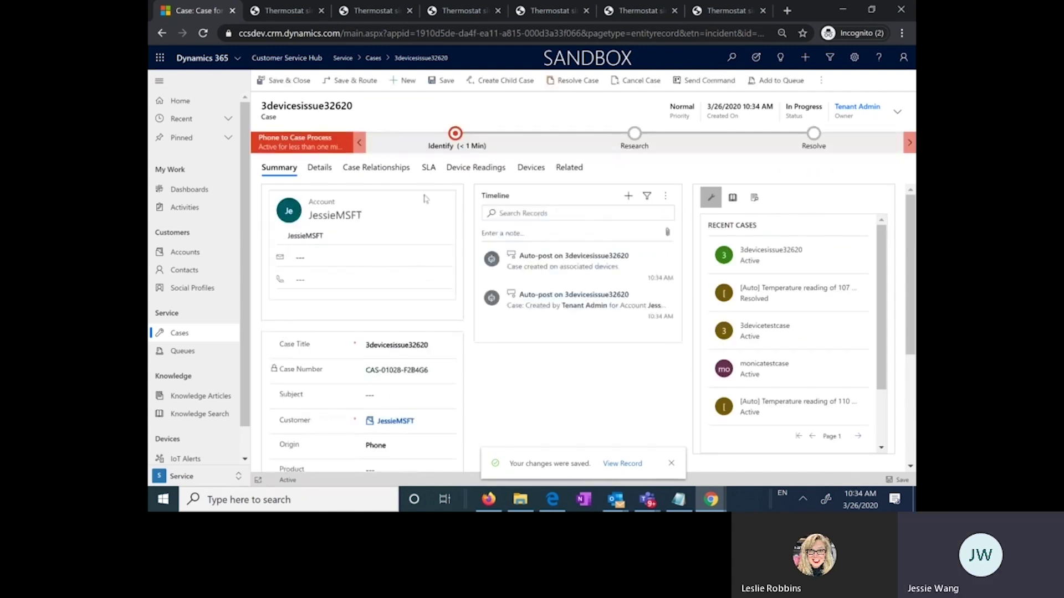
- Check the devices linked to the case and examine the readings of Refrigirator-001, Thermostats-001 and VendingMachine-001
{"action": "left_click", "coordinate": [532, 168]}
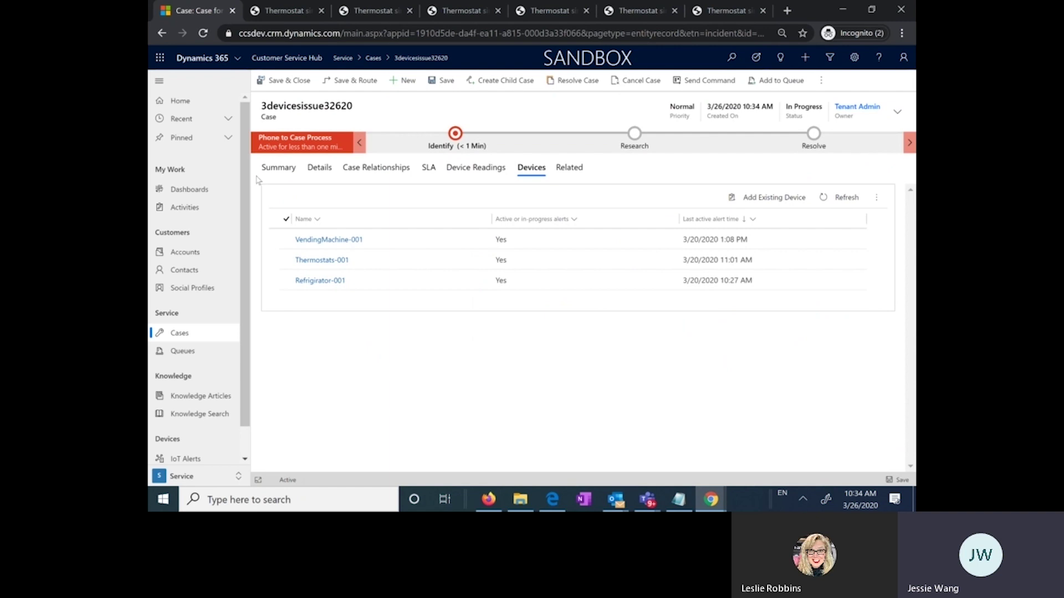
{"action": "left_click", "coordinate": [468, 174]}
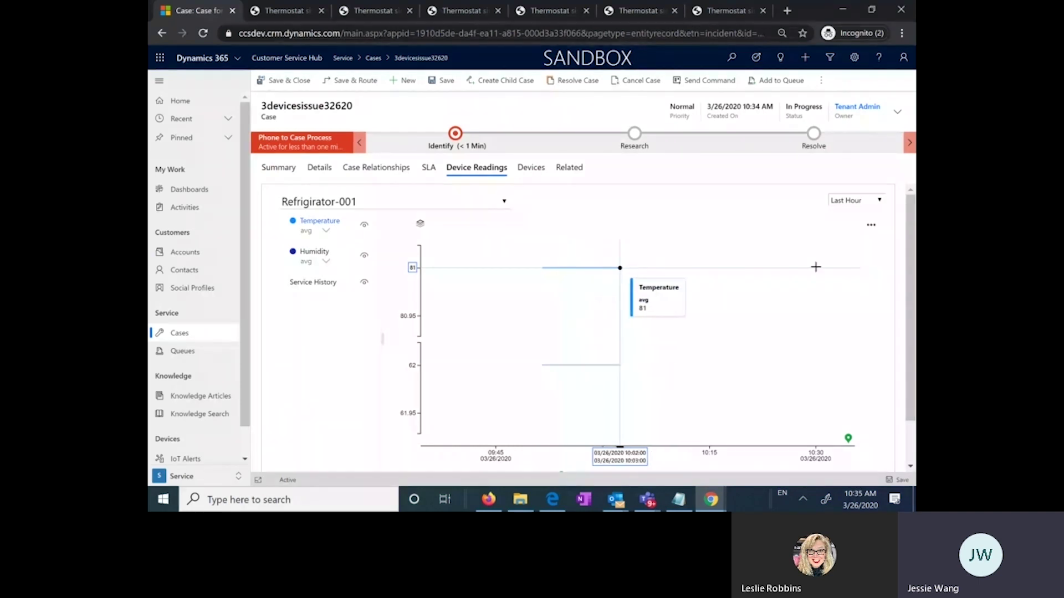
{"action": "left_click", "coordinate": [505, 201]}
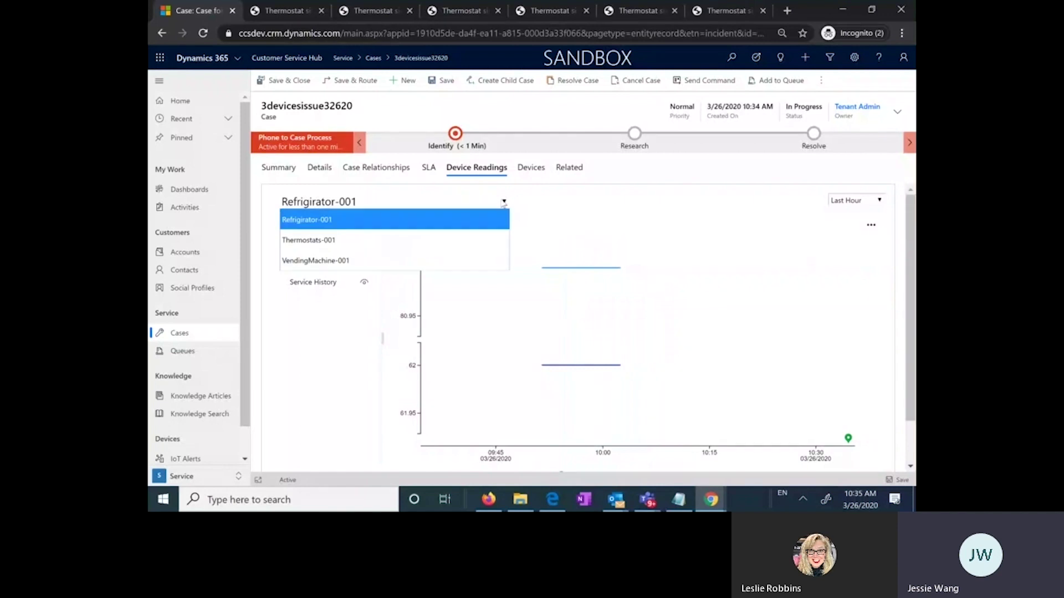
{"action": "left_click", "coordinate": [480, 242]}
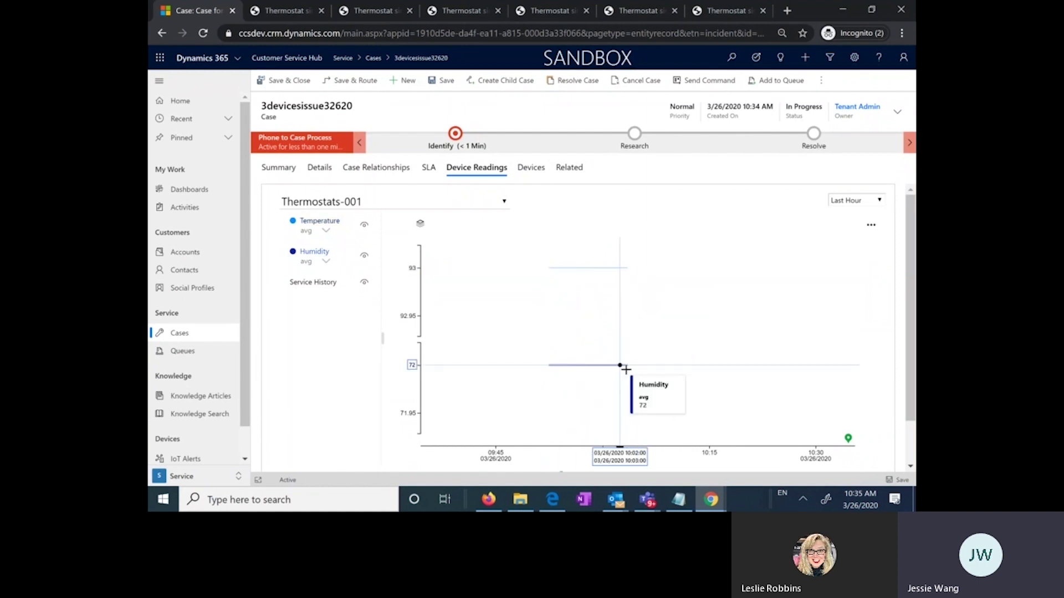
{"action": "left_click", "coordinate": [506, 202]}
{"action": "left_click", "coordinate": [450, 268]}
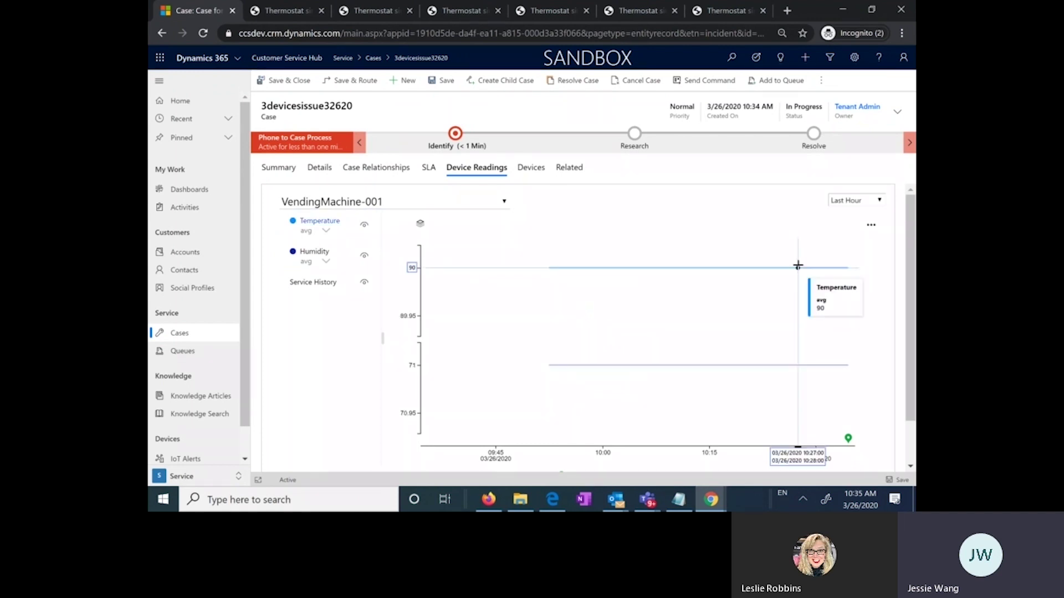
- Look through the time range options for the VendingMachine-001 readings chart
{"action": "left_click", "coordinate": [880, 201]}
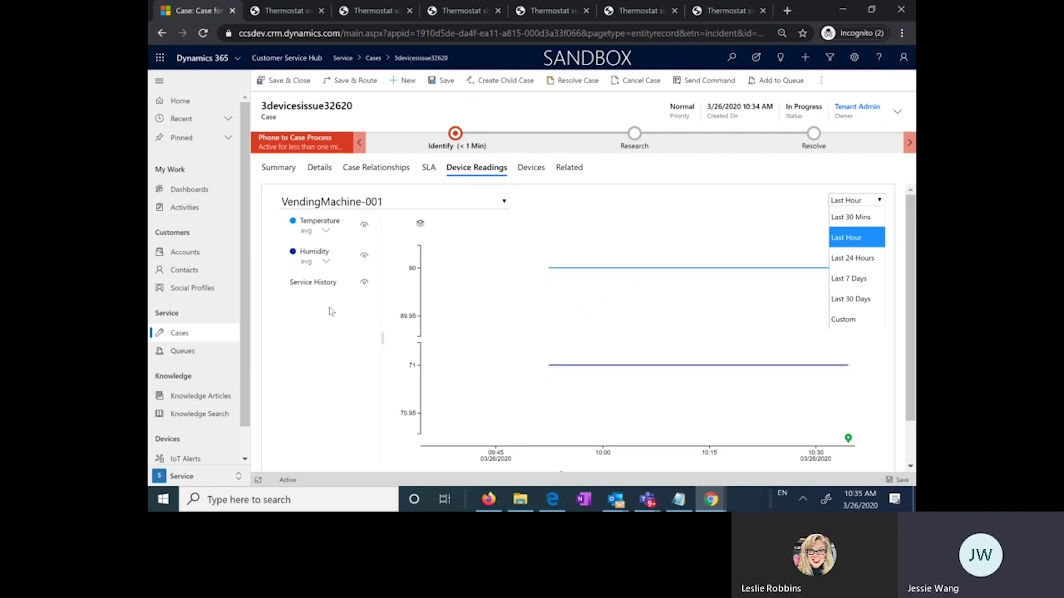
{"action": "mouse_move", "coordinate": [591, 289]}
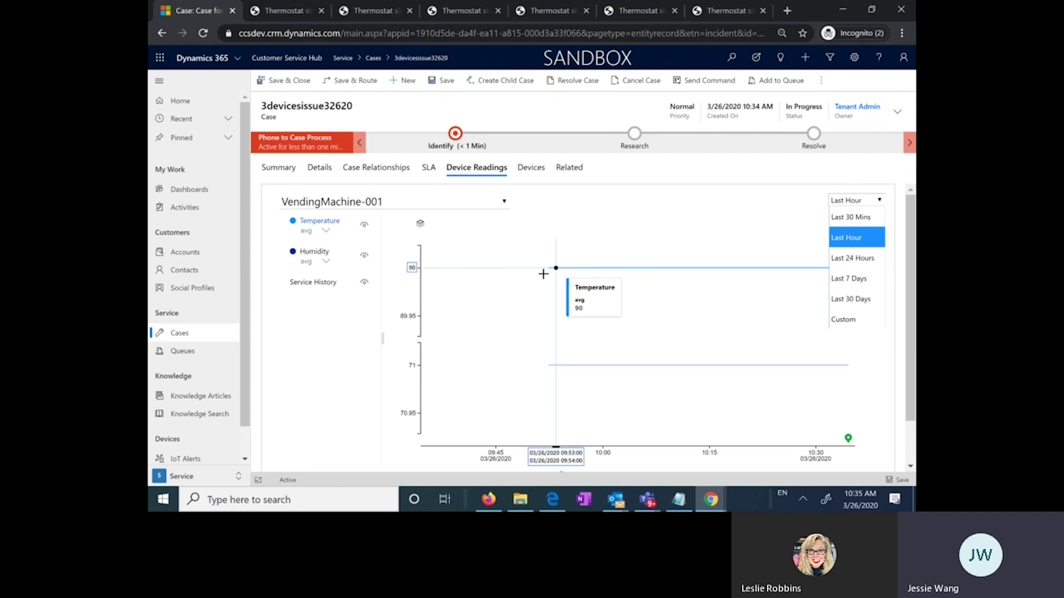
{"action": "key", "text": "Down"}
{"action": "key", "text": "Down"}
{"action": "key", "text": "Down"}
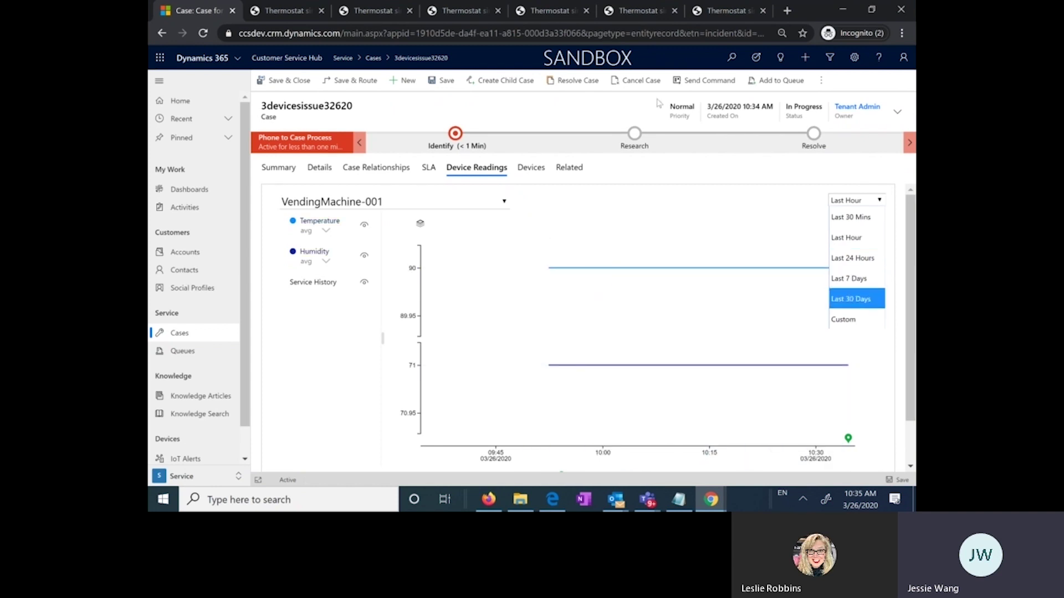
{"action": "left_click", "coordinate": [705, 82]}
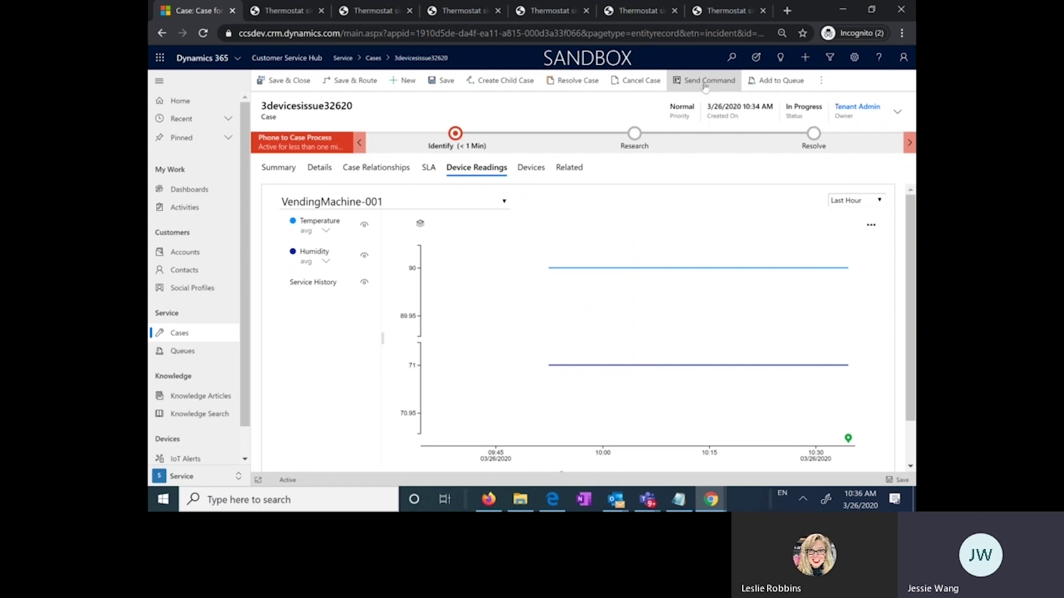
- Start a new IoT device command from the case for VendingMachine-001, using the Set Values command
{"action": "left_click", "coordinate": [705, 83]}
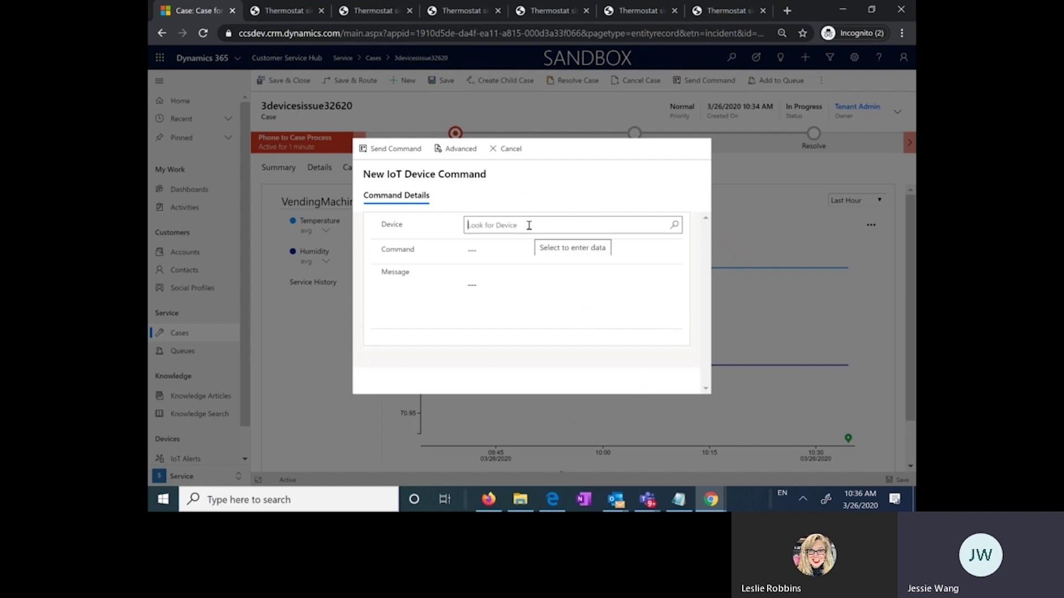
{"action": "left_click", "coordinate": [534, 223]}
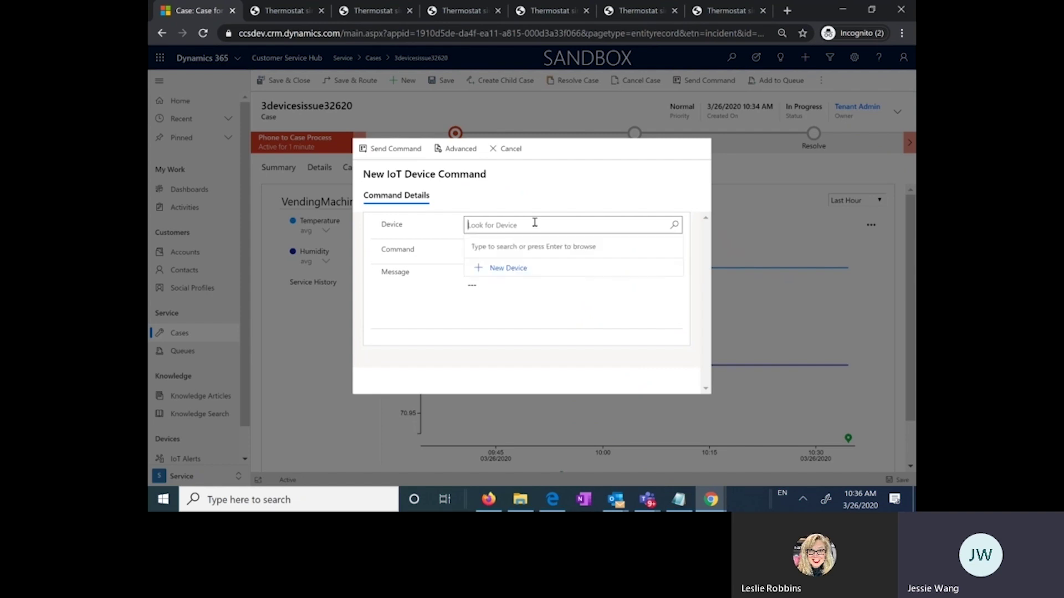
{"action": "type", "text": "v"}
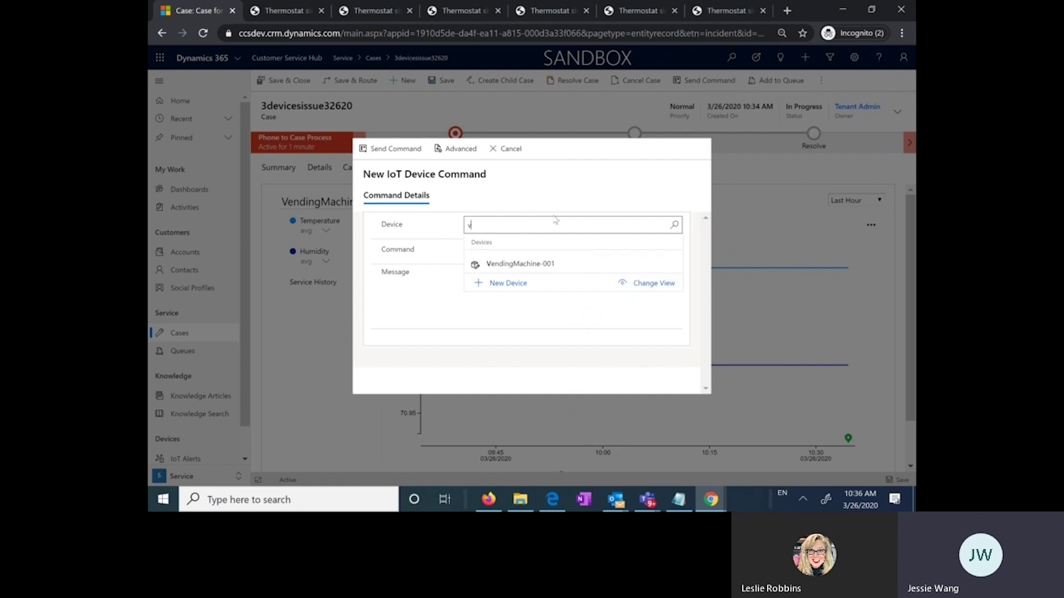
{"action": "left_click", "coordinate": [526, 263]}
{"action": "type", "text": "S"}
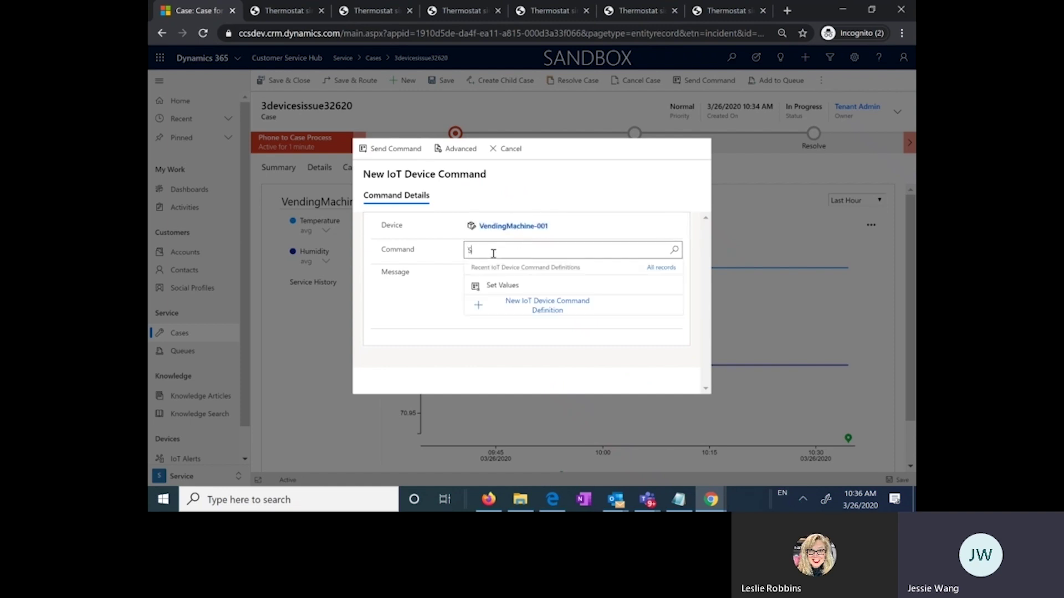
{"action": "left_click", "coordinate": [502, 287]}
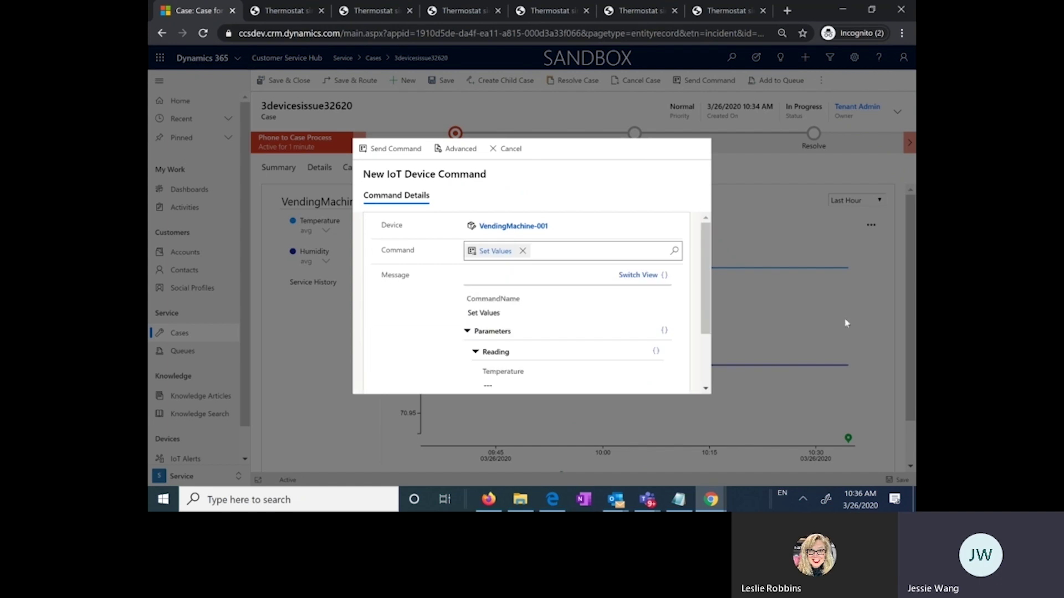
- Set the command's temperature and humidity readings both to 30 and send it to VendingMachine-001
{"action": "scroll", "coordinate": [707, 302], "scroll_direction": "down", "scroll_amount": 1}
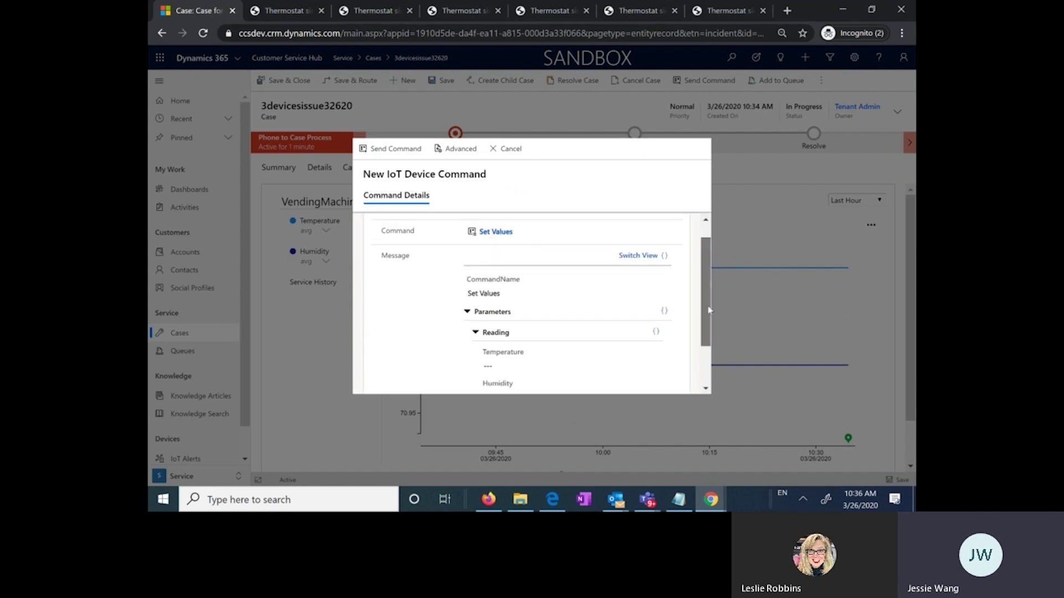
{"action": "scroll", "coordinate": [709, 310], "scroll_direction": "down", "scroll_amount": 1}
{"action": "left_click", "coordinate": [537, 336]}
{"action": "type", "text": "30"}
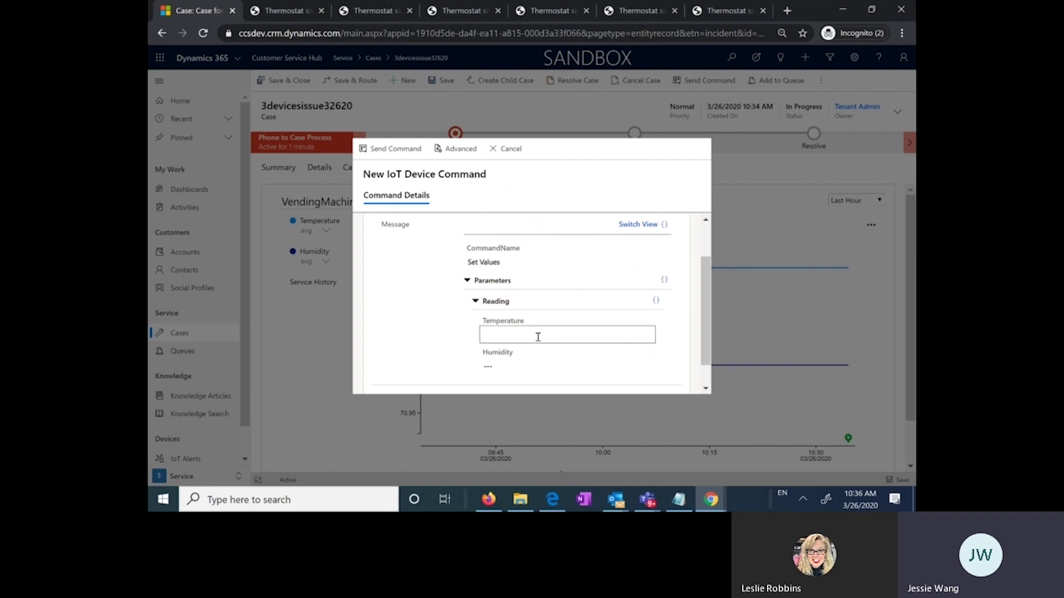
{"action": "left_click", "coordinate": [519, 365]}
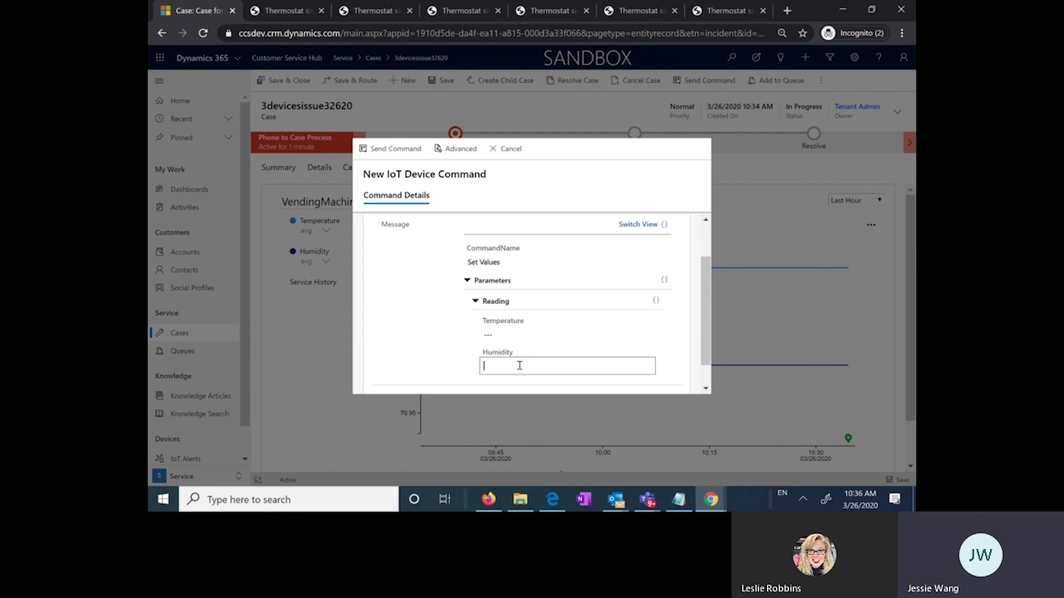
{"action": "type", "text": "30"}
{"action": "left_click", "coordinate": [400, 150]}
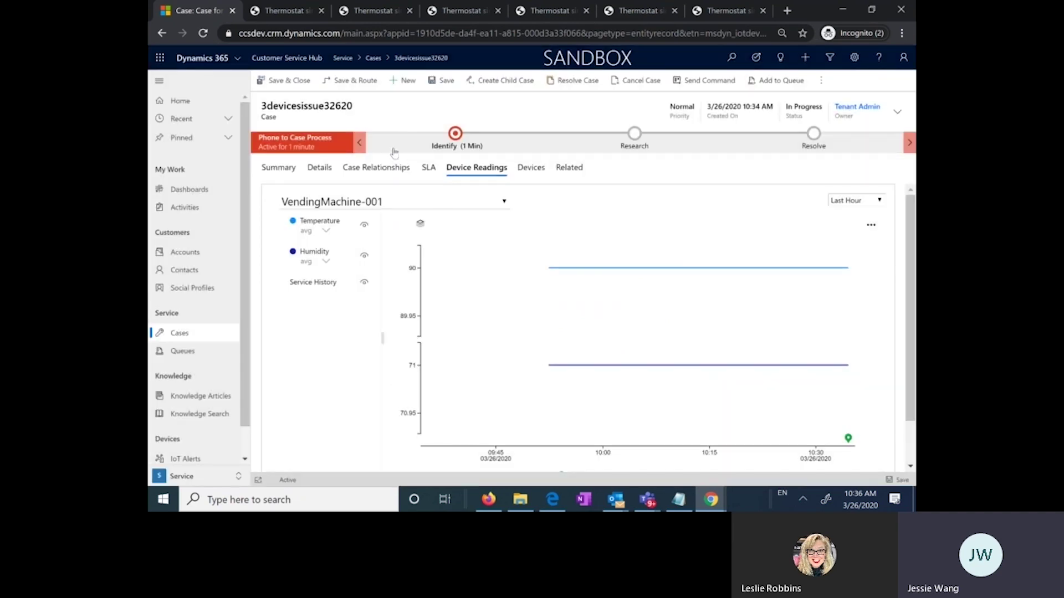
- Reload the device simulator, choose VendingMachine-001, and check the messages received and sent for the command
{"action": "left_click", "coordinate": [640, 11]}
{"action": "left_click", "coordinate": [203, 34]}
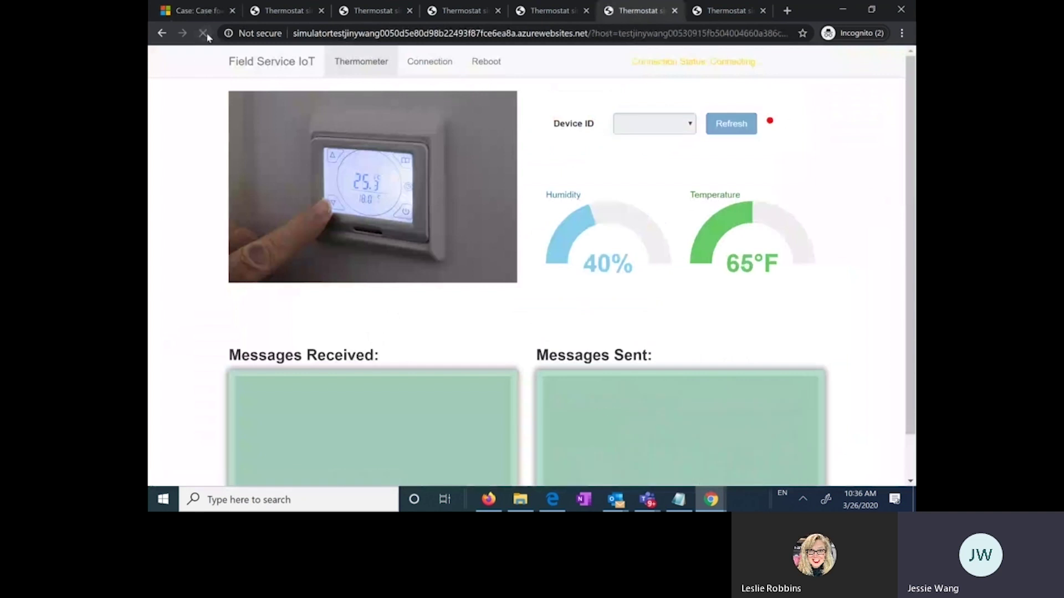
{"action": "left_click", "coordinate": [653, 124]}
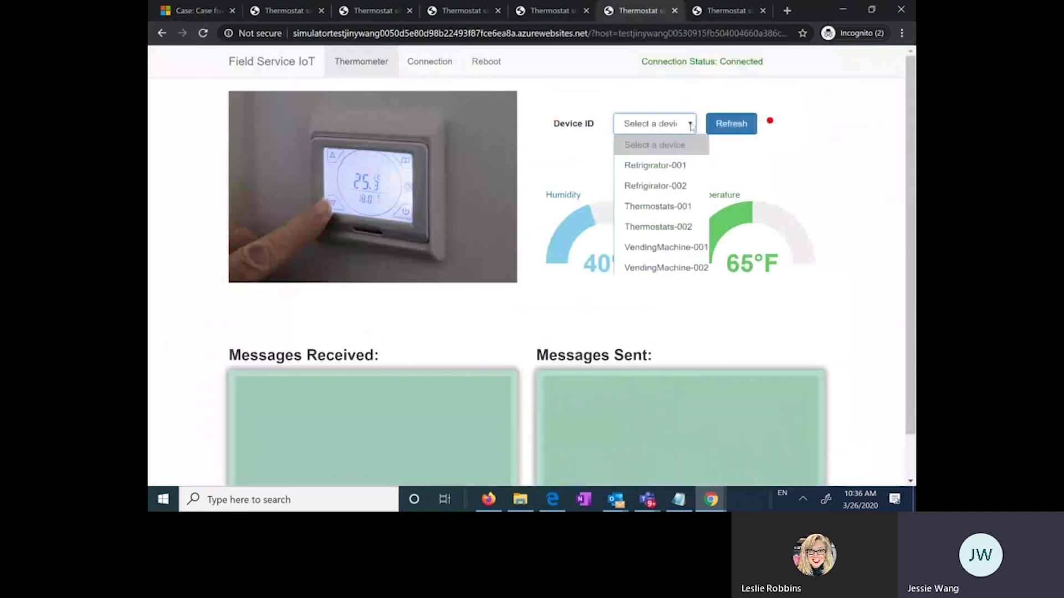
{"action": "left_click", "coordinate": [681, 247]}
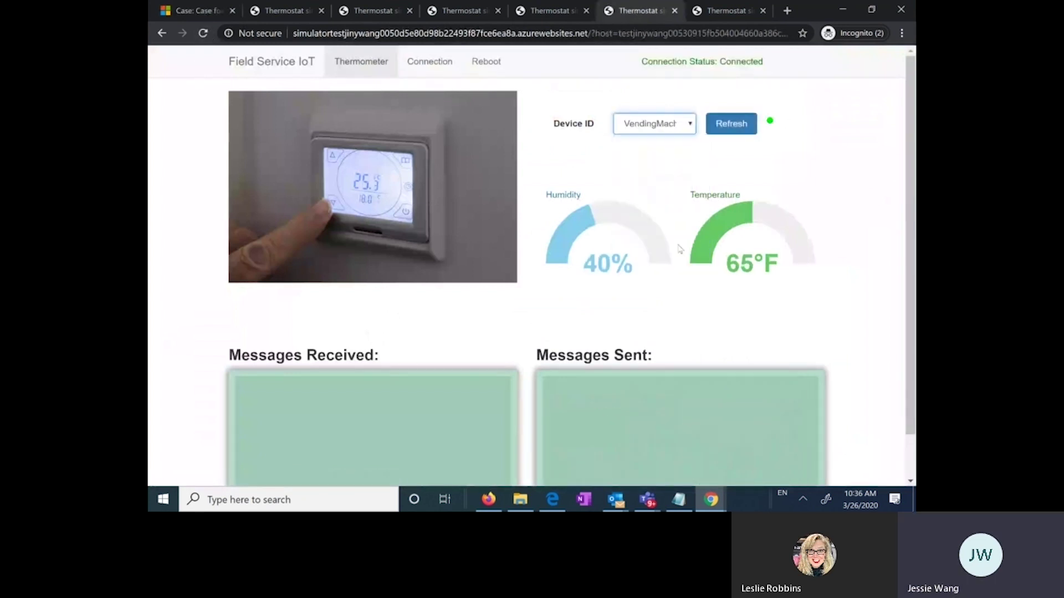
{"action": "left_click", "coordinate": [203, 33]}
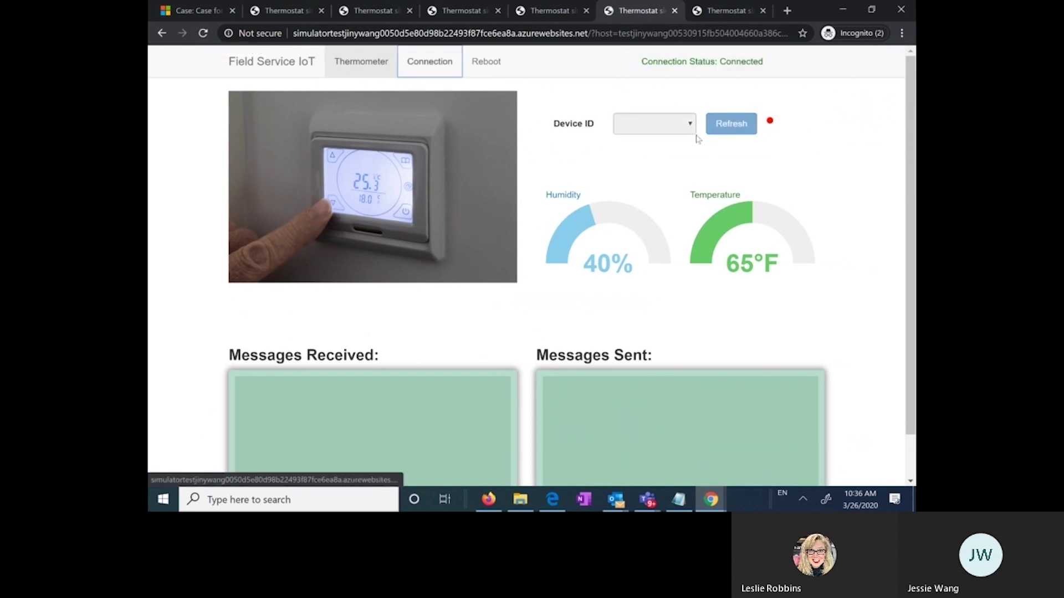
{"action": "left_click", "coordinate": [665, 124]}
{"action": "left_click", "coordinate": [672, 247]}
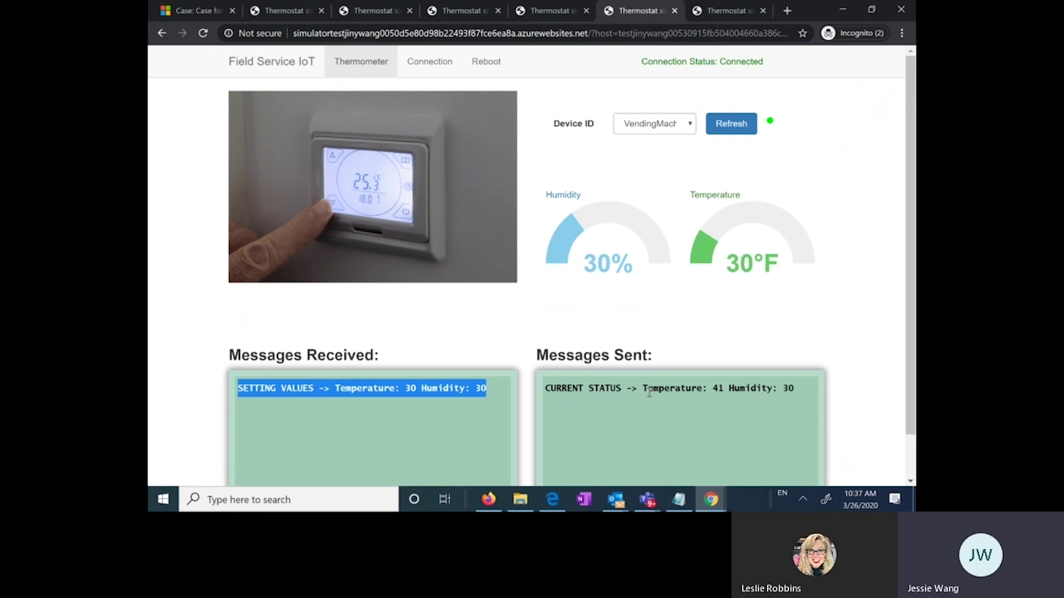
- Return to the 3devicesissue32620 case and read the full IoT command post in its timeline
{"action": "left_click", "coordinate": [185, 12]}
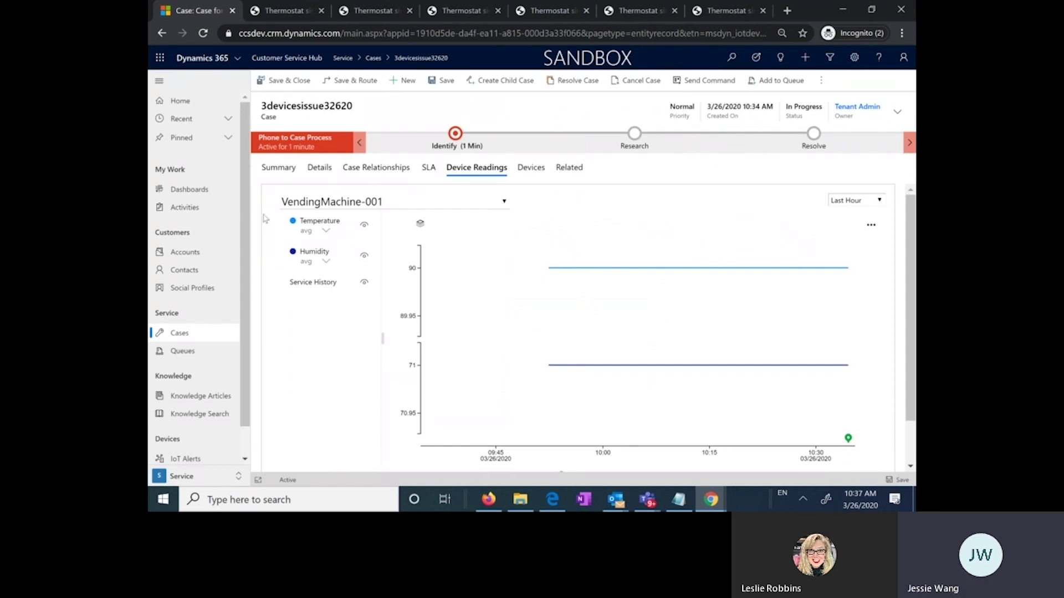
{"action": "left_click", "coordinate": [287, 168]}
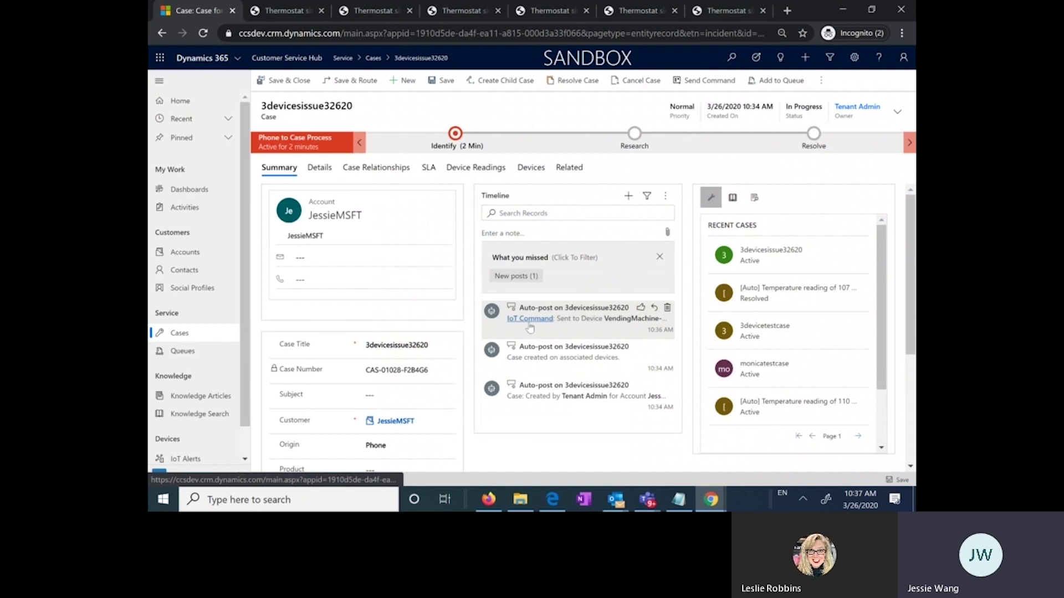
{"action": "left_click", "coordinate": [616, 325]}
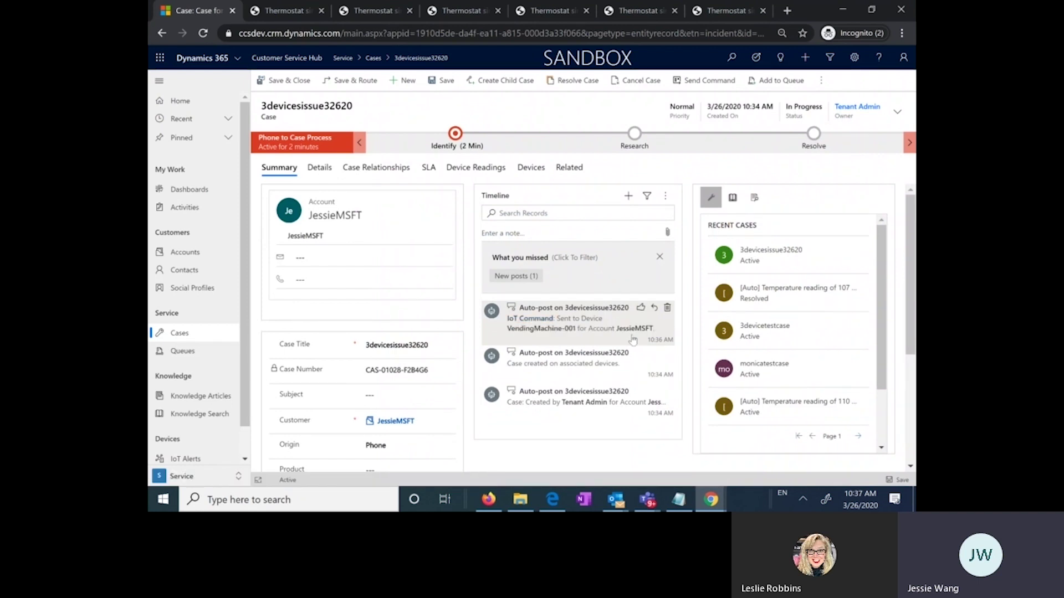
- Examine the temperature and humidity readings of VendingMachine-001 around the time of the sent command
{"action": "left_click", "coordinate": [488, 168]}
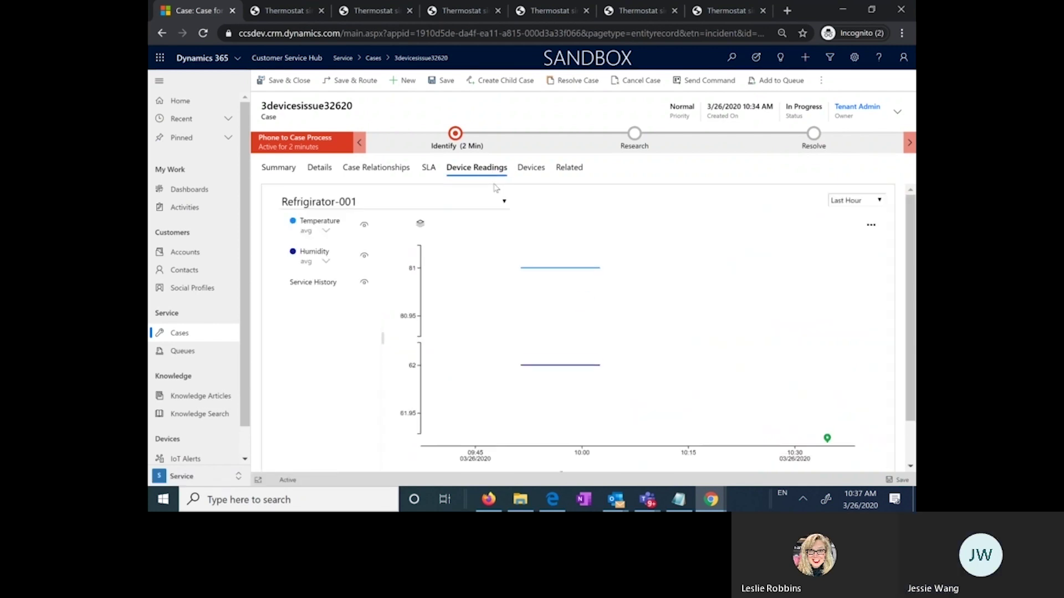
{"action": "left_click", "coordinate": [503, 201]}
{"action": "left_click", "coordinate": [471, 260]}
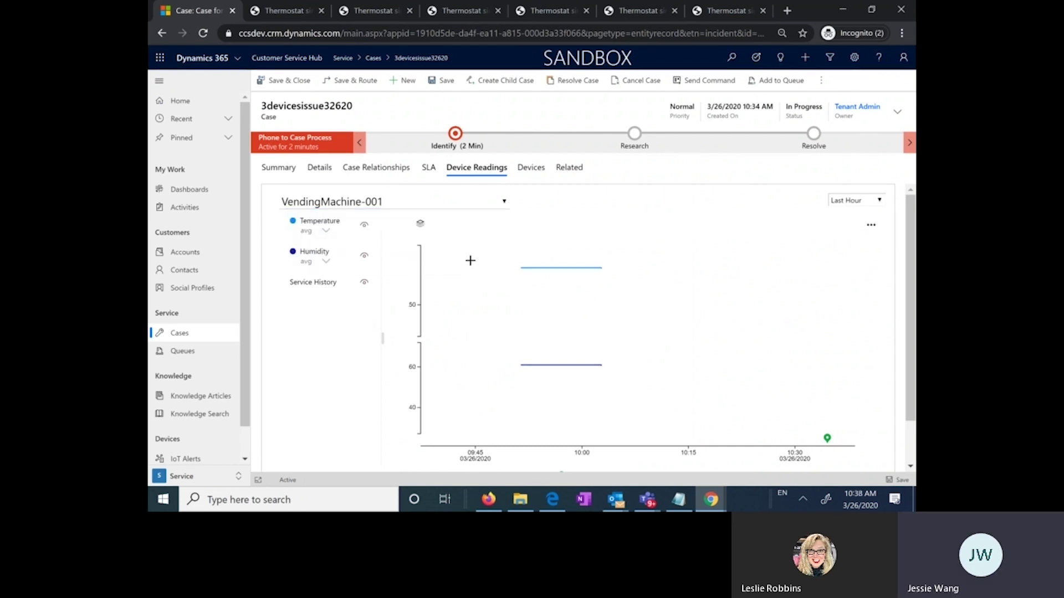
{"action": "mouse_move", "coordinate": [833, 247]}
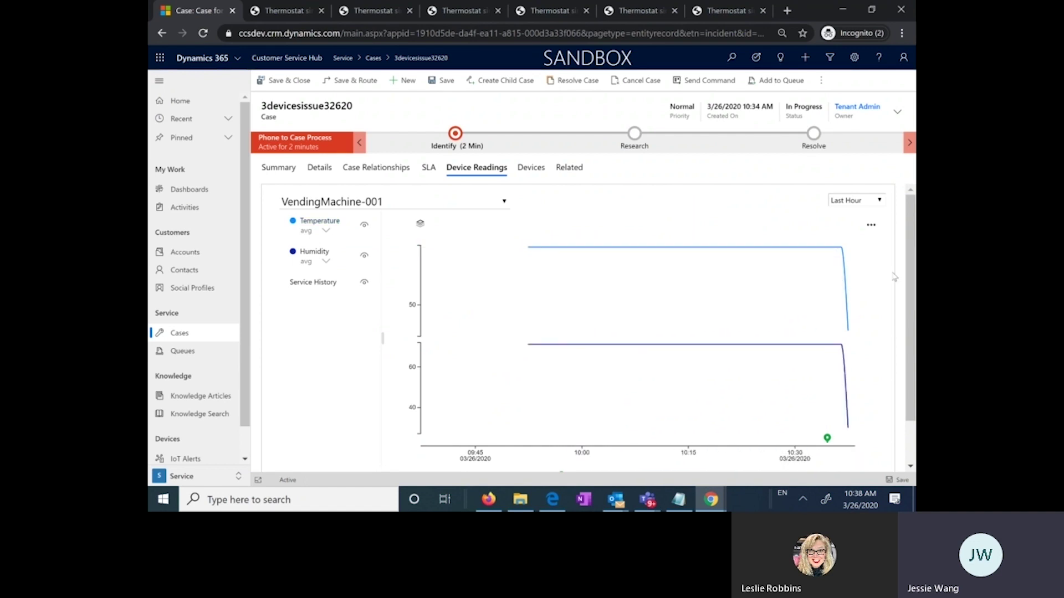
{"action": "mouse_move", "coordinate": [848, 333]}
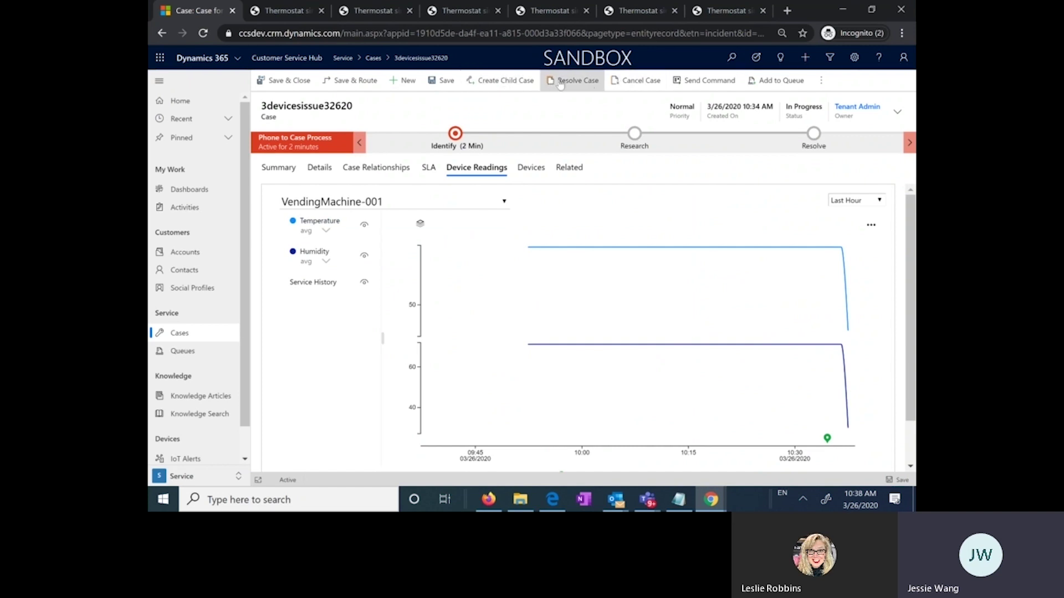
- Resolve the case as Problem Solved with the resolution "command was sent successfully"
{"action": "left_click", "coordinate": [560, 83]}
{"action": "left_click", "coordinate": [563, 200]}
{"action": "type", "text": "com"}
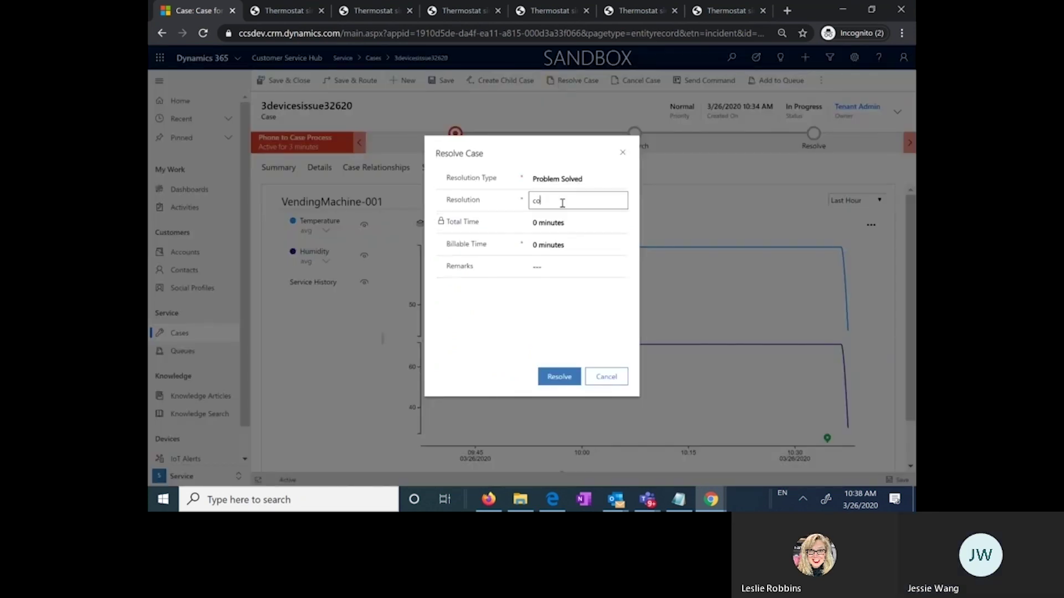
{"action": "type", "text": "mand was sent successfully"}
{"action": "left_click", "coordinate": [560, 378]}
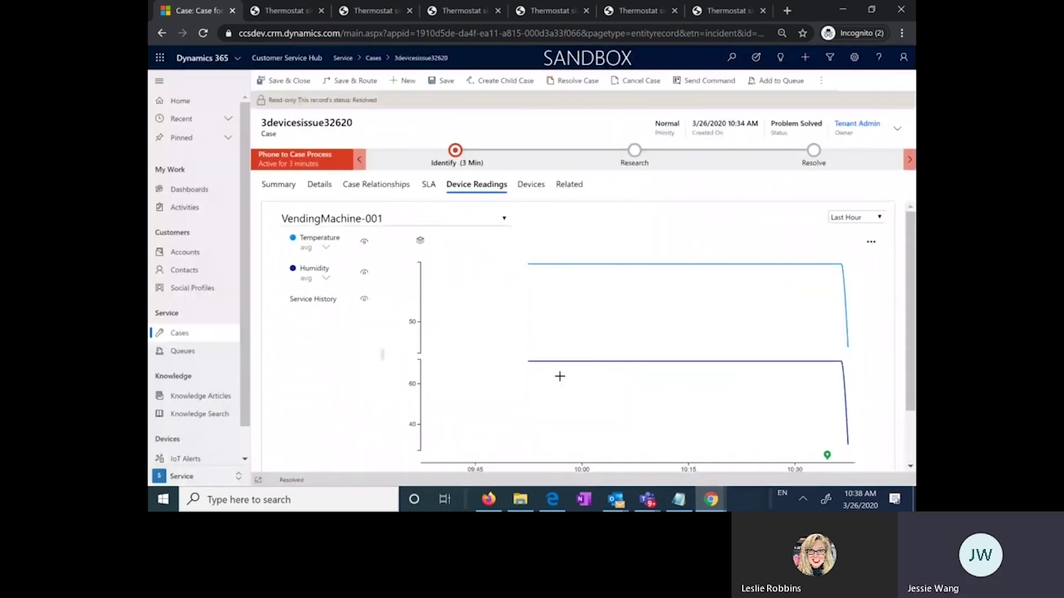
- Reload the resolved case and inspect the case creation event in the service history of VendingMachine-001
{"action": "left_click", "coordinate": [203, 33]}
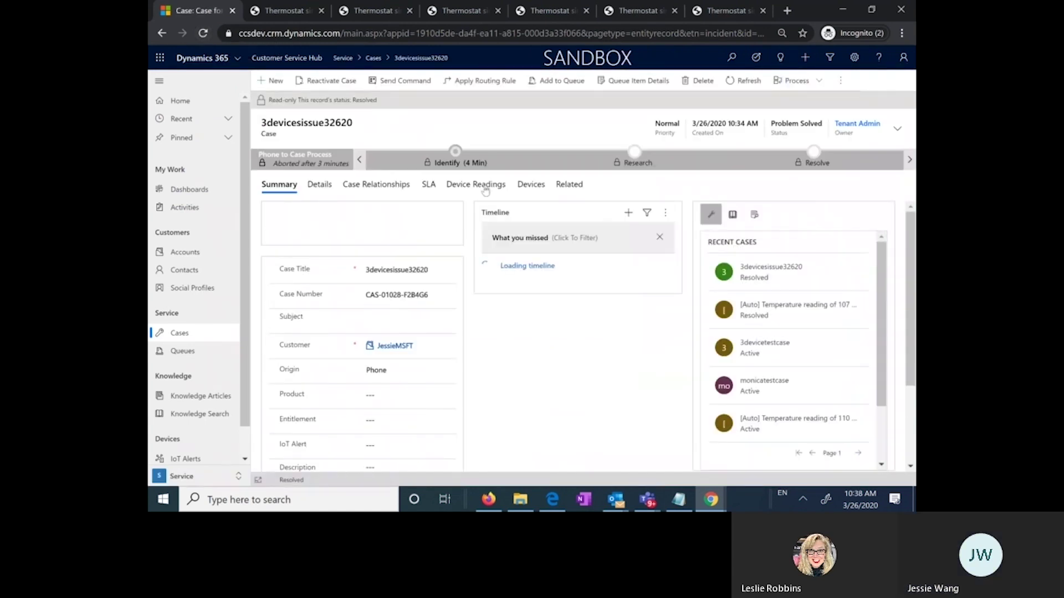
{"action": "left_click", "coordinate": [480, 185]}
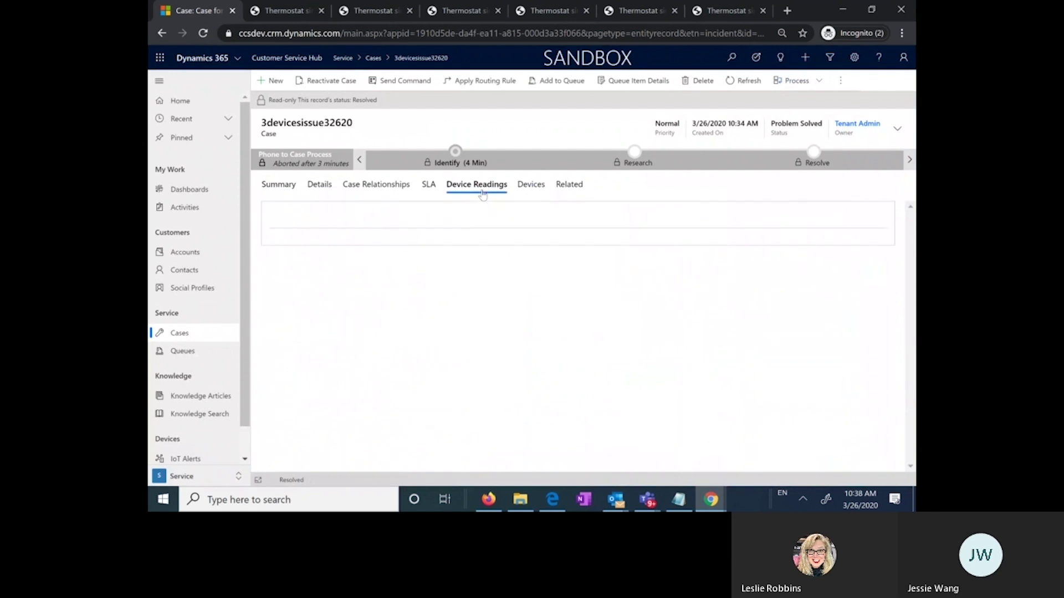
{"action": "left_click", "coordinate": [505, 218]}
{"action": "left_click", "coordinate": [489, 273]}
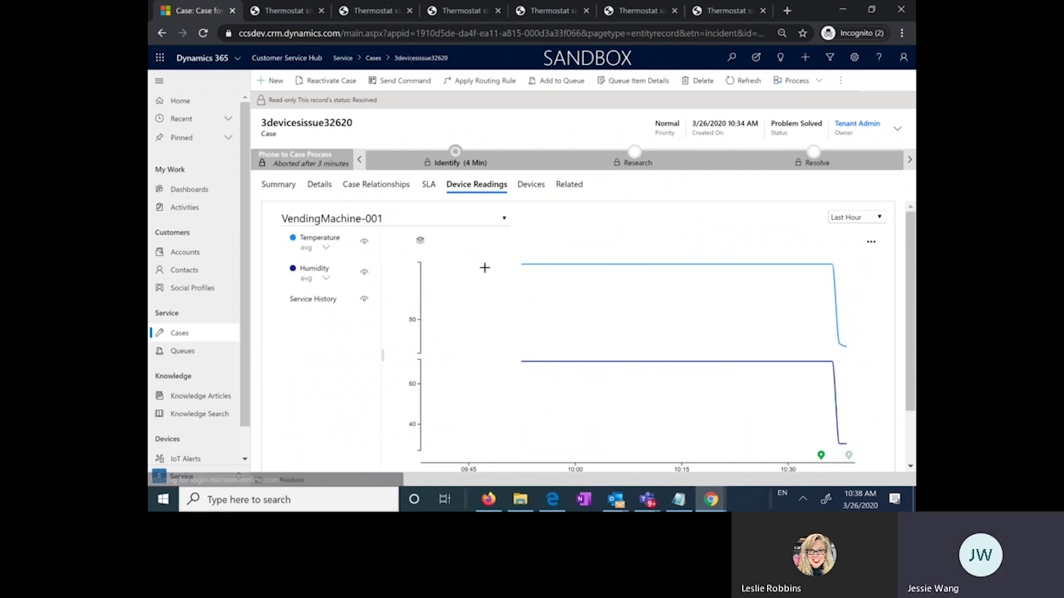
{"action": "mouse_move", "coordinate": [822, 456]}
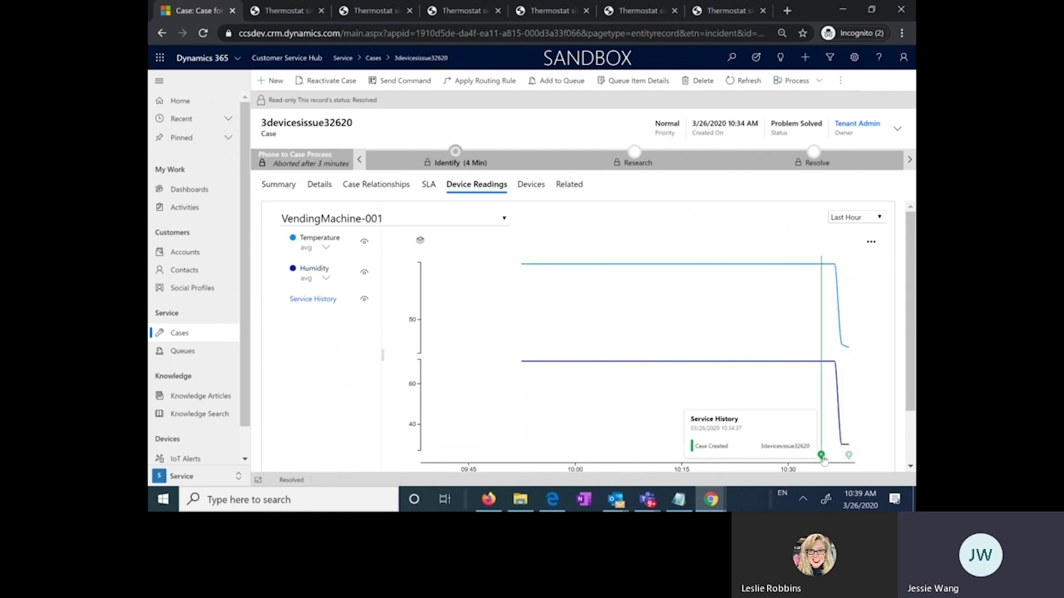
{"action": "left_click", "coordinate": [821, 456]}
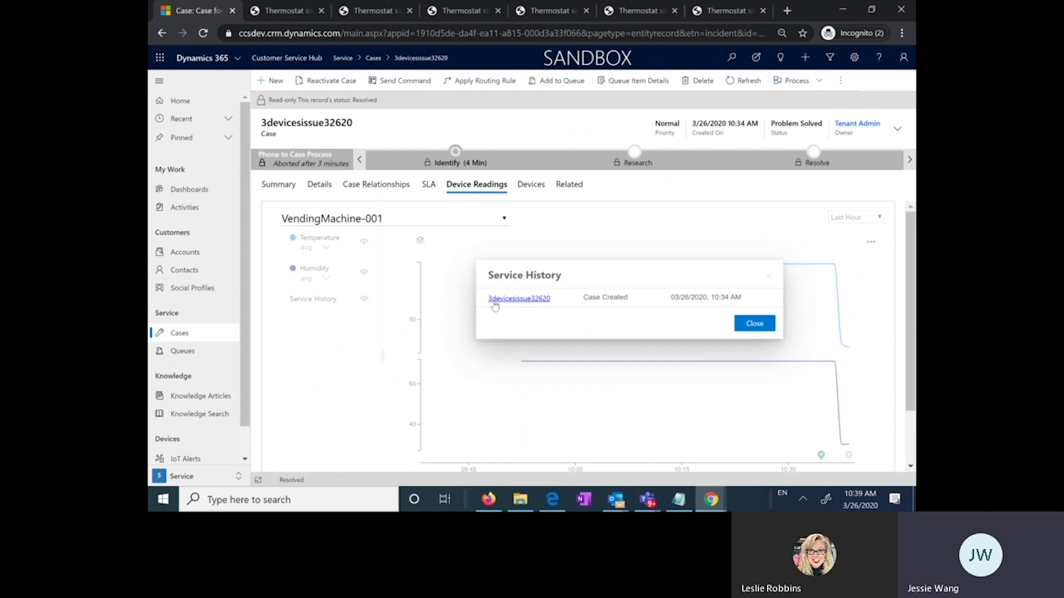
{"action": "left_click", "coordinate": [764, 327]}
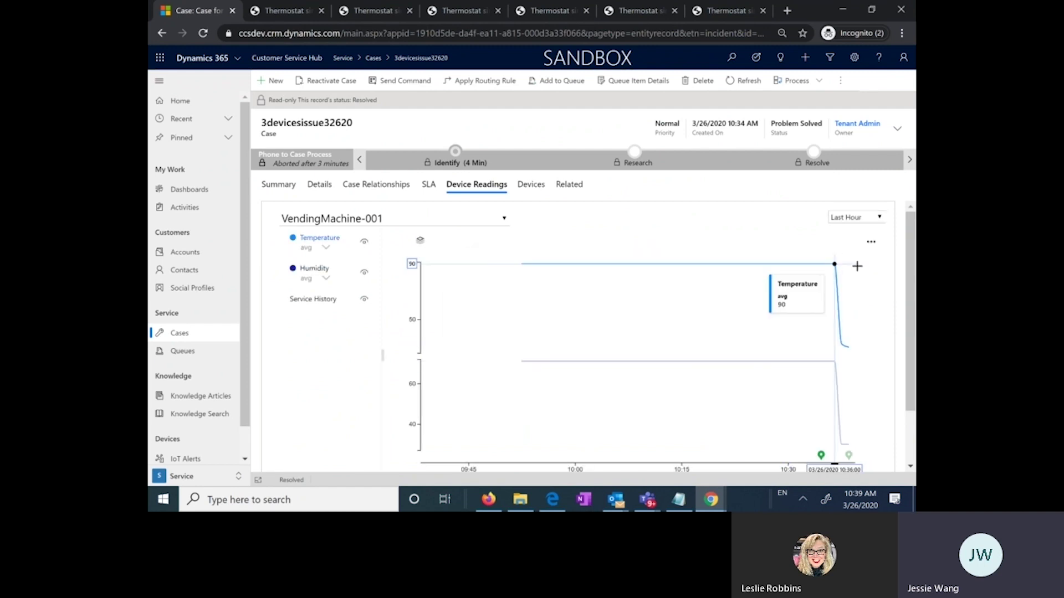
- Show the VendingMachine-001 readings for the last 30 days and examine the service history markers
{"action": "left_click", "coordinate": [880, 217]}
{"action": "left_click", "coordinate": [868, 318]}
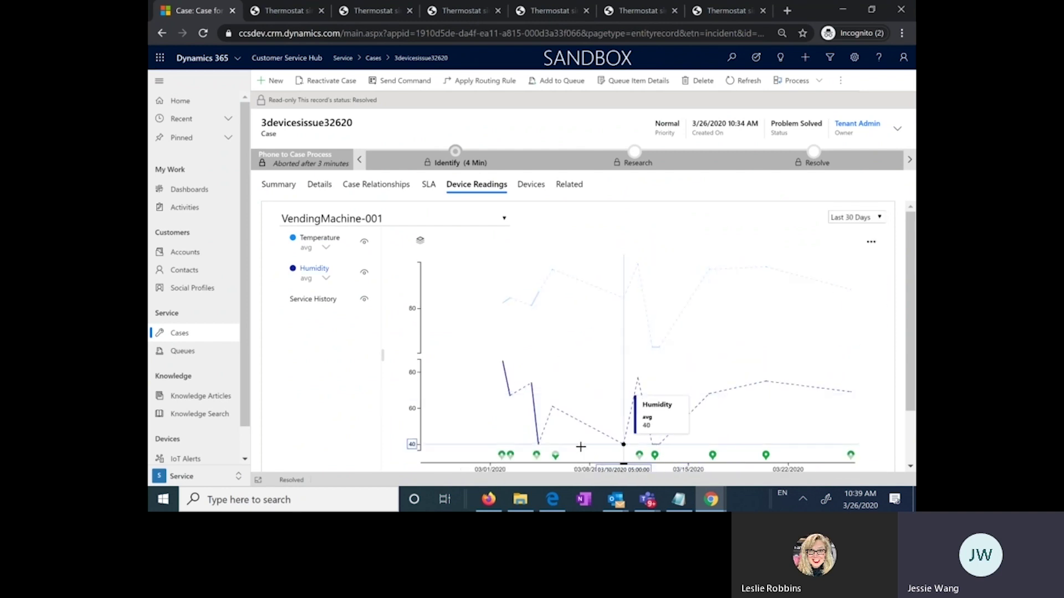
{"action": "mouse_move", "coordinate": [535, 459]}
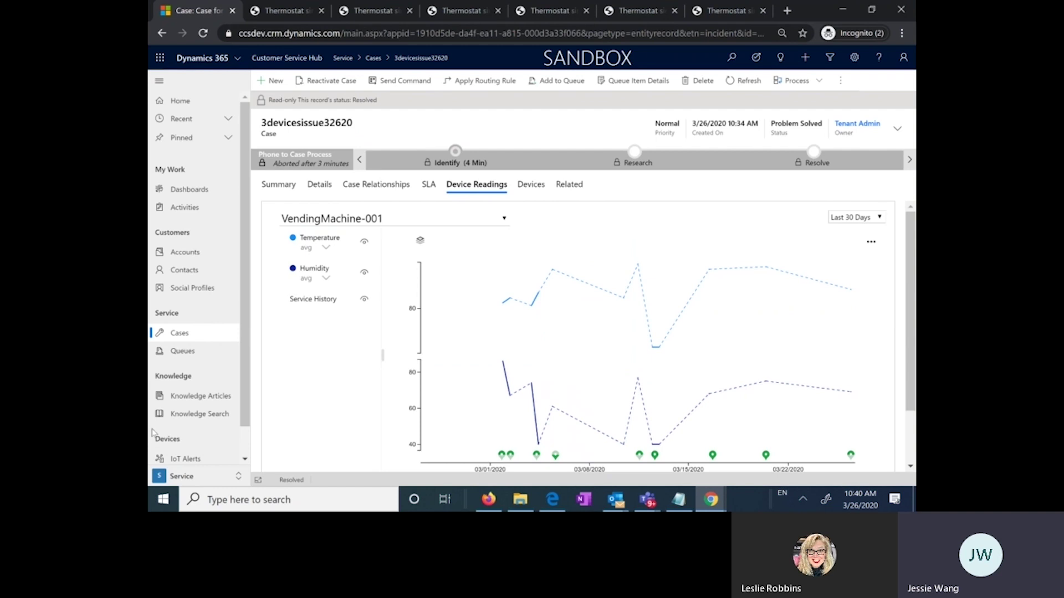
- List all cases in the selected queues and open "[Auto] Temperature reading of 112 exceeded a threshold of 70"
{"action": "left_click", "coordinate": [179, 351]}
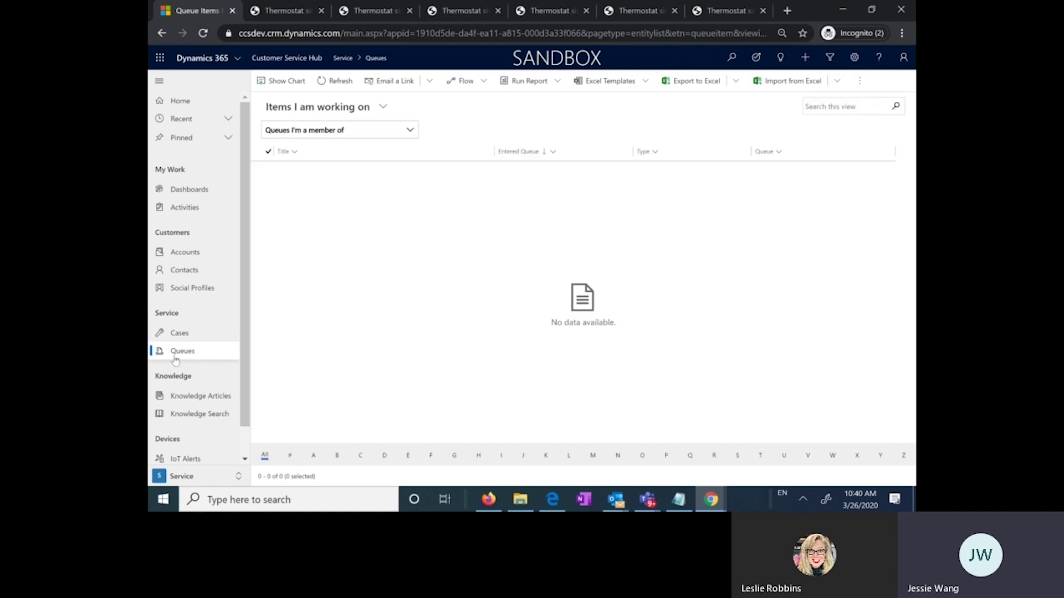
{"action": "left_click", "coordinate": [379, 107]}
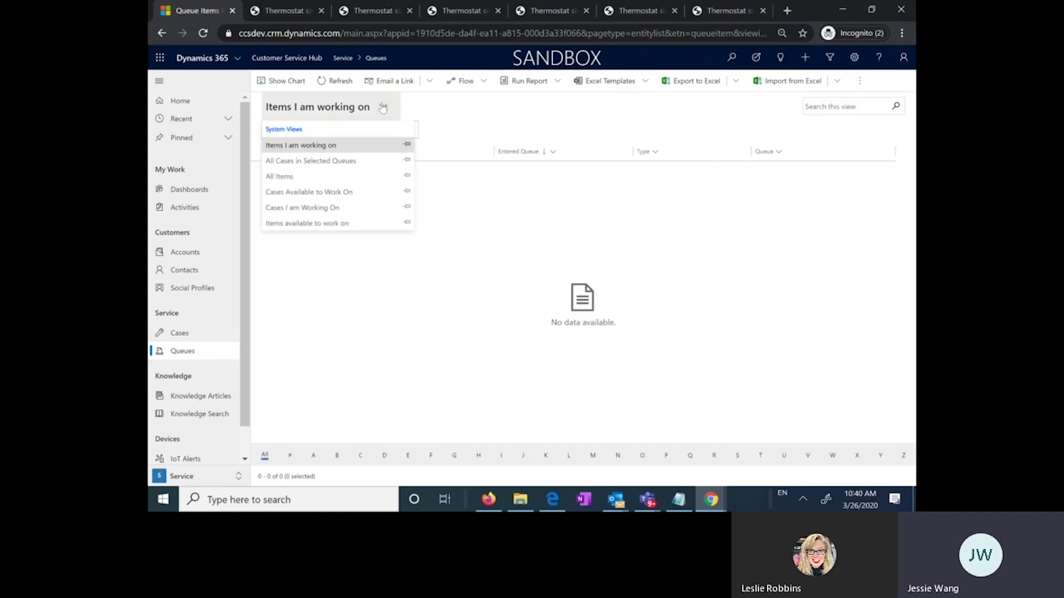
{"action": "left_click", "coordinate": [372, 161]}
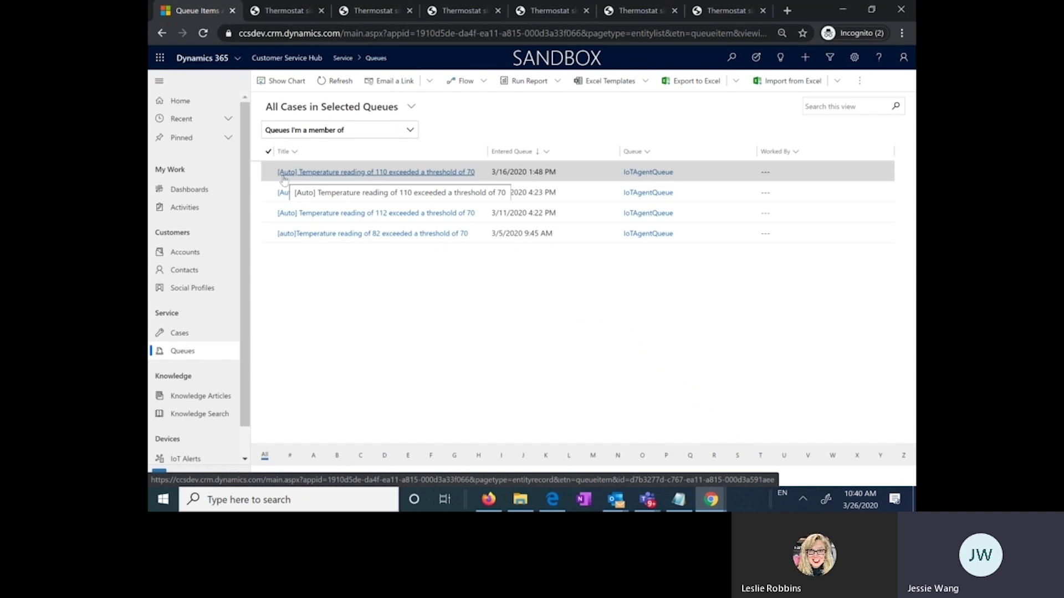
{"action": "left_click", "coordinate": [314, 219]}
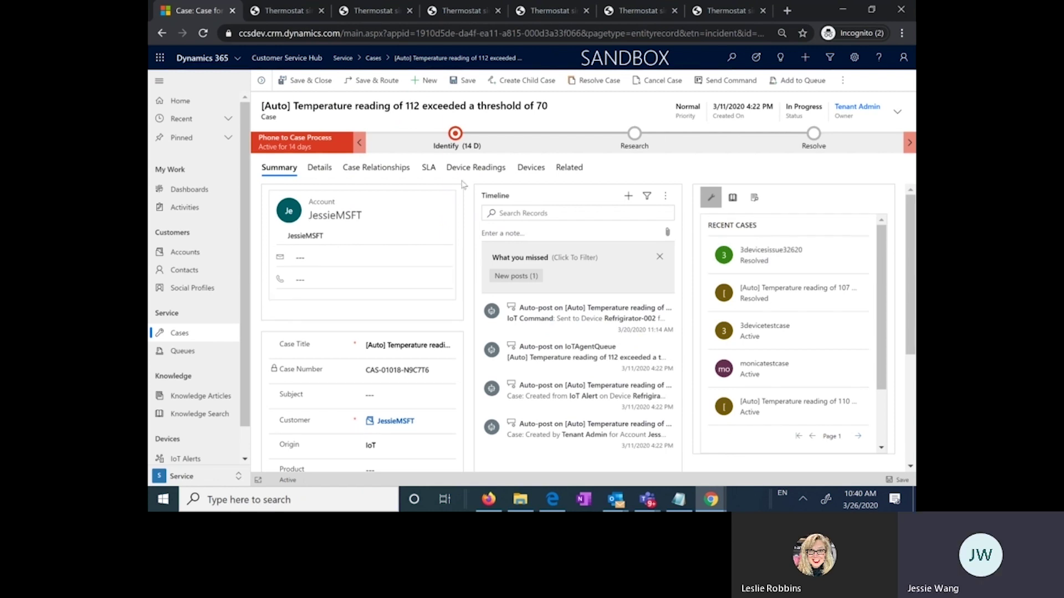
- Examine the device readings of Refrigirator-002 in the opened case
{"action": "left_click", "coordinate": [477, 168]}
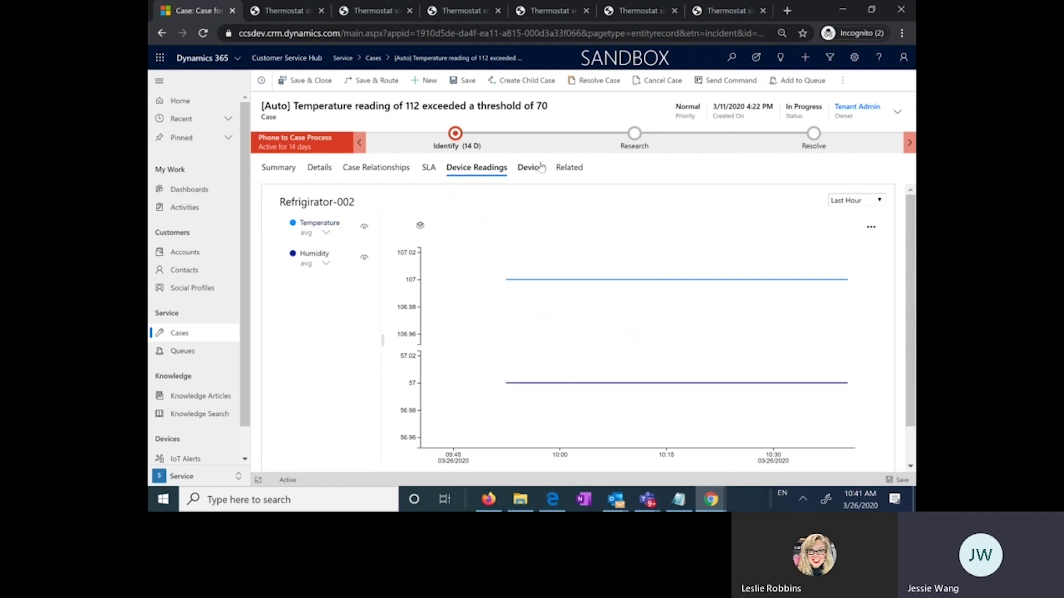
{"action": "left_click", "coordinate": [530, 176]}
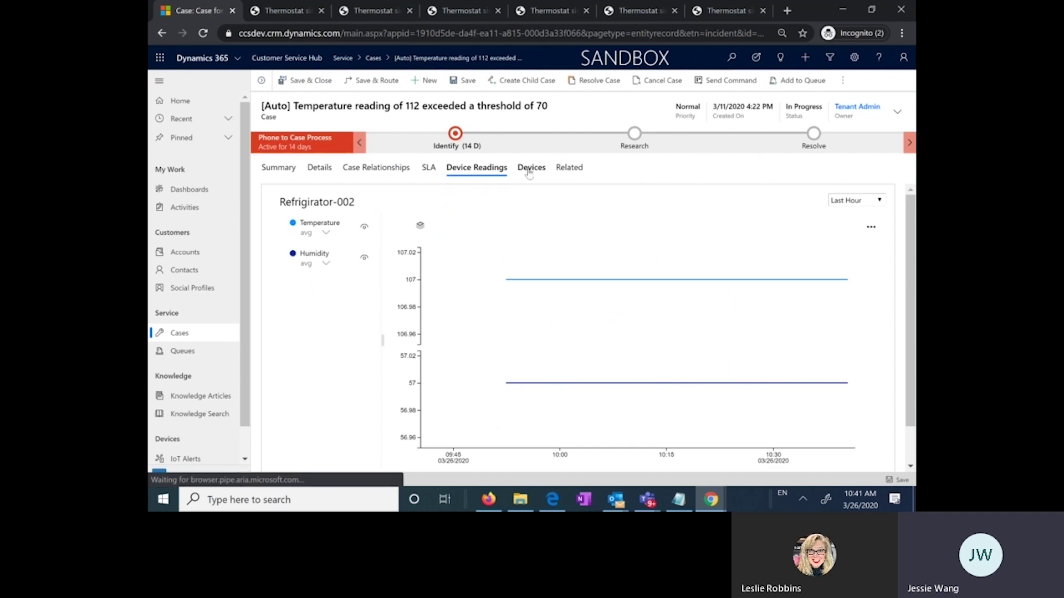
{"action": "left_click", "coordinate": [464, 171]}
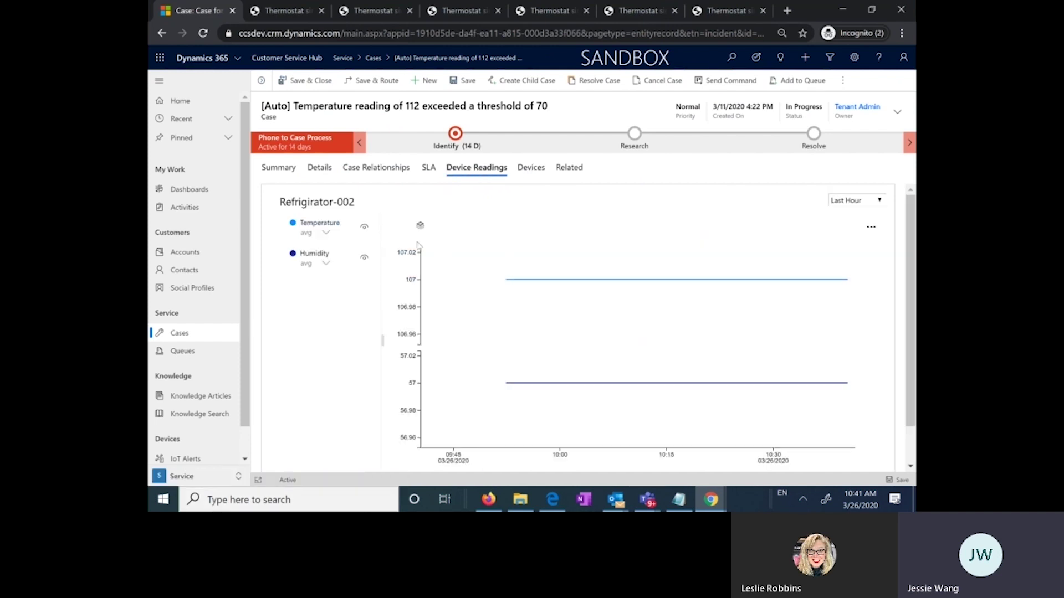
- Start a new IoT device command for Refrigirator-002 from the case and choose Set Values as the command
{"action": "left_click", "coordinate": [717, 84]}
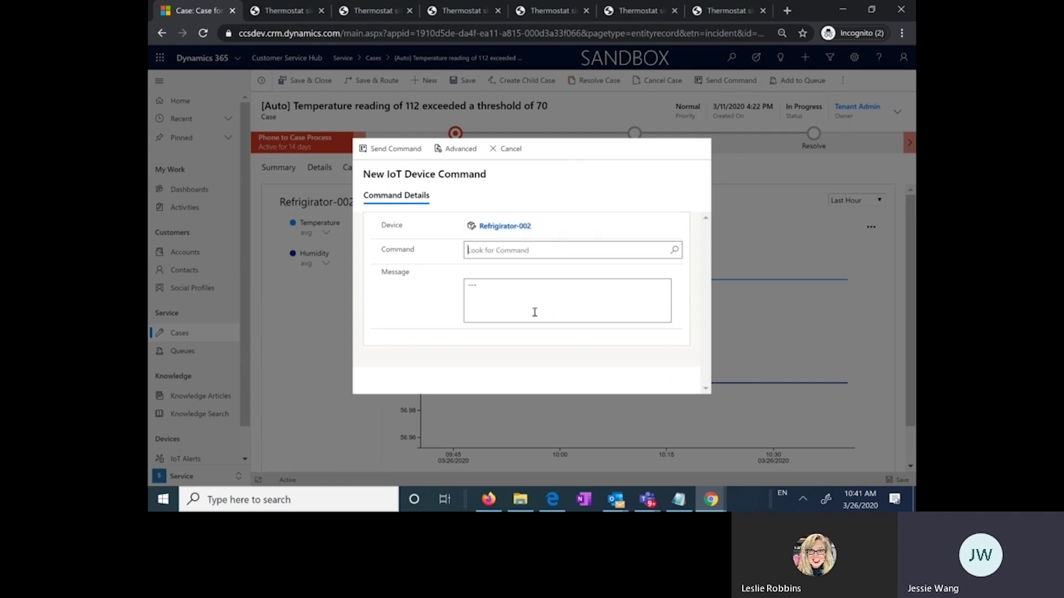
{"action": "left_click", "coordinate": [499, 251]}
{"action": "type", "text": "S"}
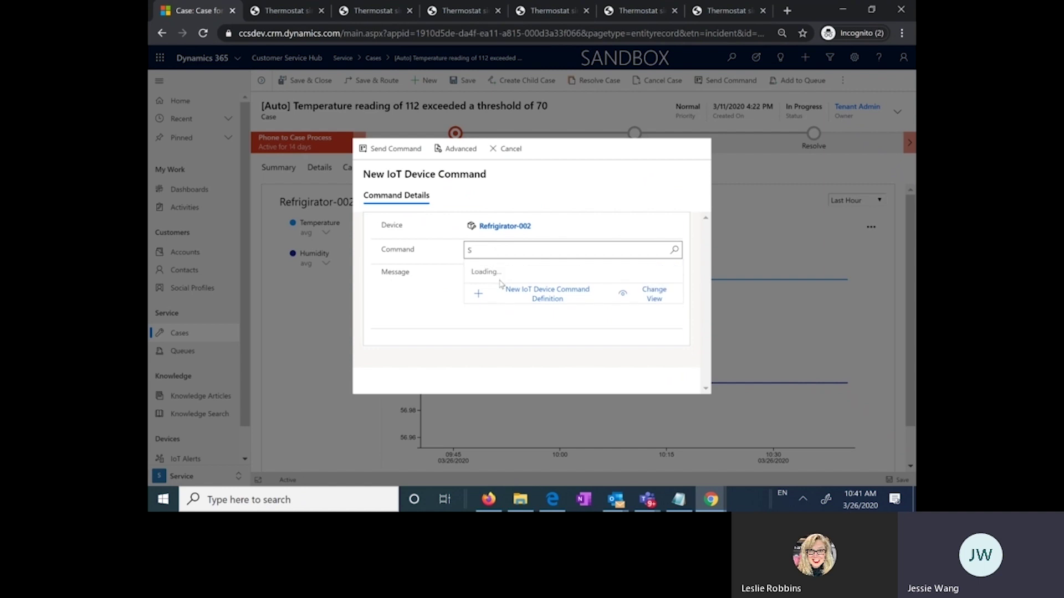
{"action": "left_click", "coordinate": [495, 294]}
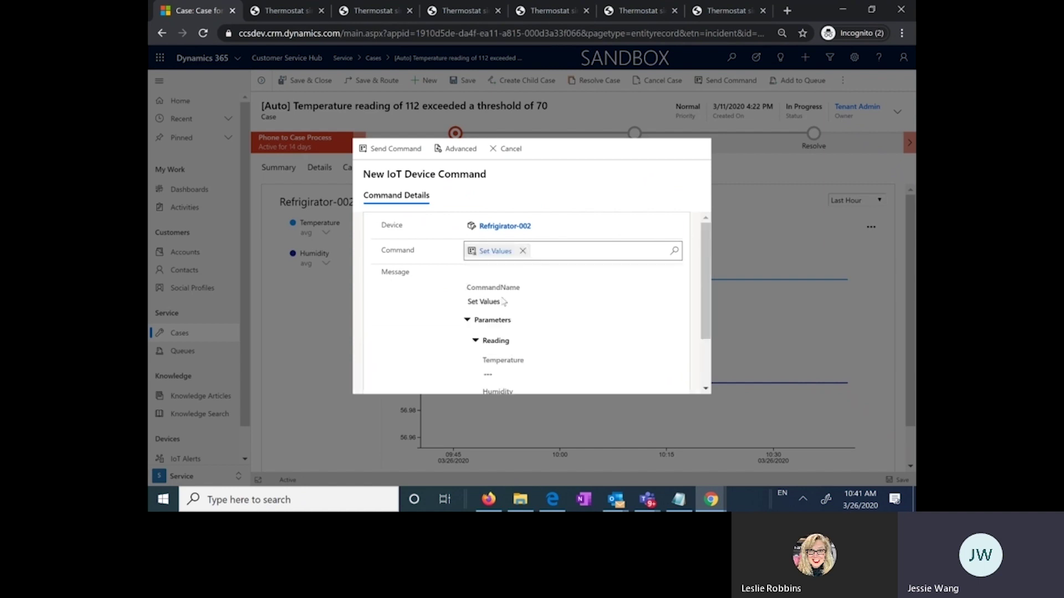
- Set the command's Temperature and Humidity parameters both to 21 and send it to the device
{"action": "scroll", "coordinate": [692, 341], "scroll_direction": "down", "scroll_amount": 2}
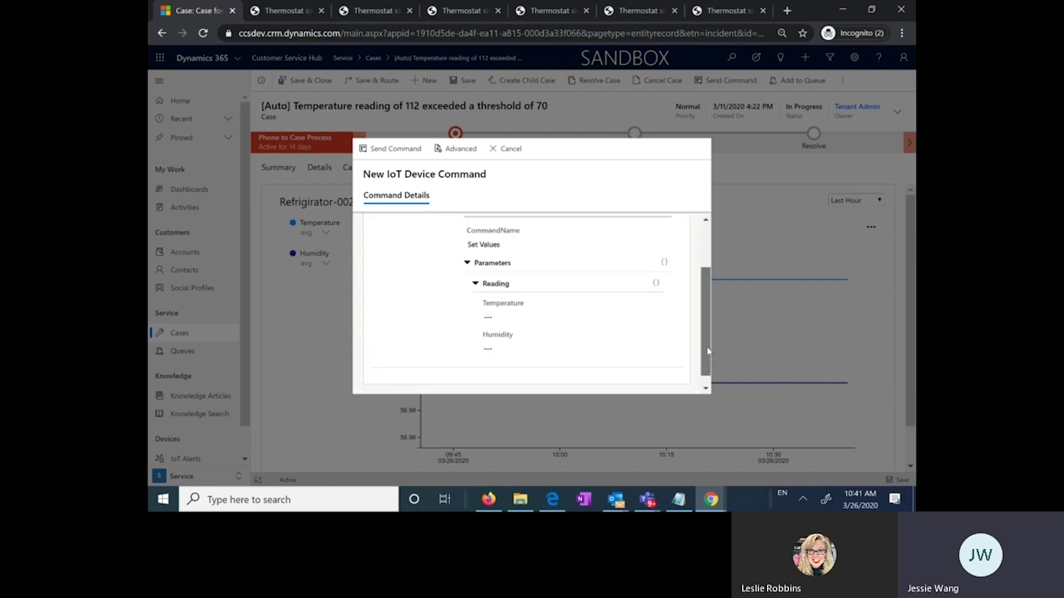
{"action": "left_click_drag", "start_coordinate": [707, 351], "coordinate": [706, 358]}
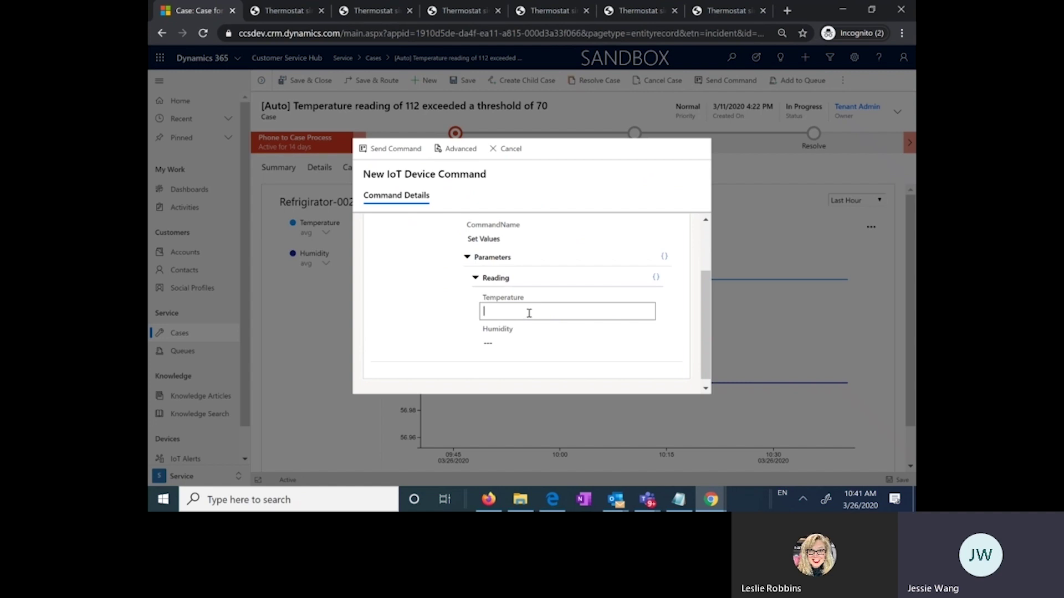
{"action": "type", "text": "21"}
{"action": "left_click", "coordinate": [511, 341]}
{"action": "type", "text": "21"}
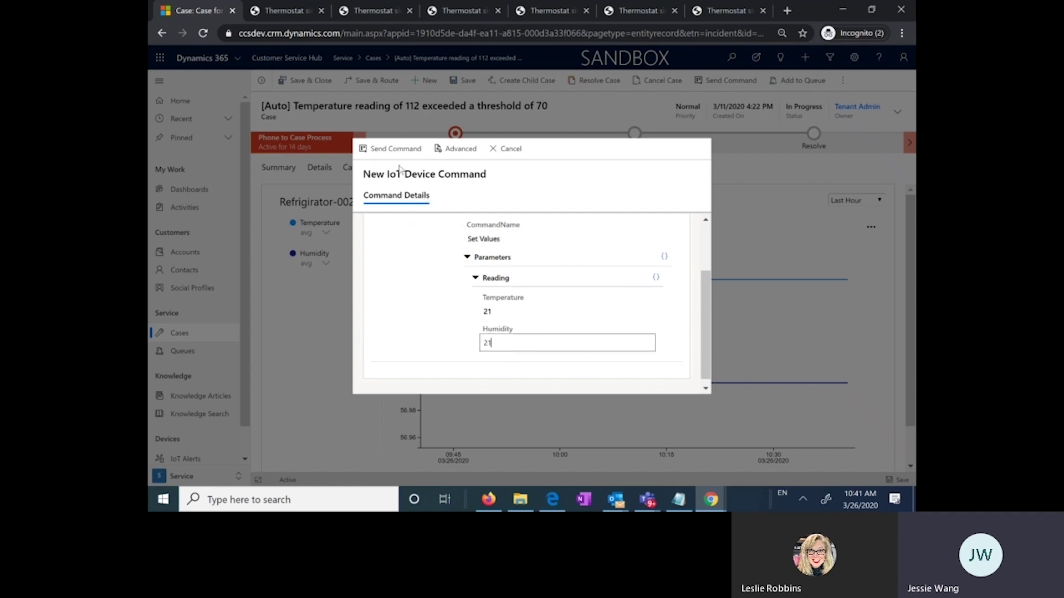
{"action": "left_click", "coordinate": [394, 150]}
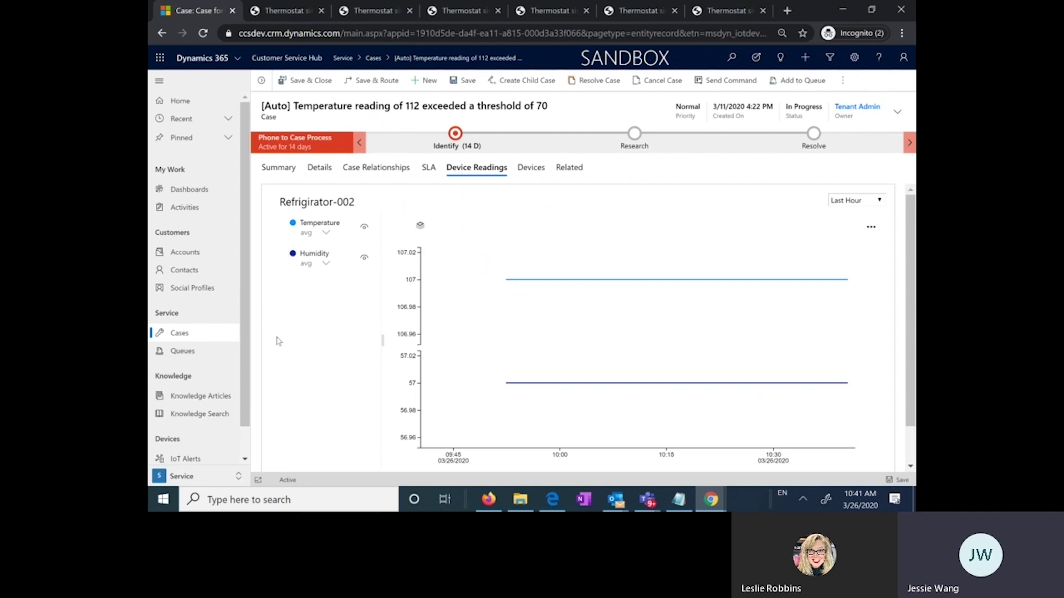
- Inspect the newest IoT command post in the case timeline, and reload the thermostat simulator to view Refrigirator-002
{"action": "left_click", "coordinate": [283, 168]}
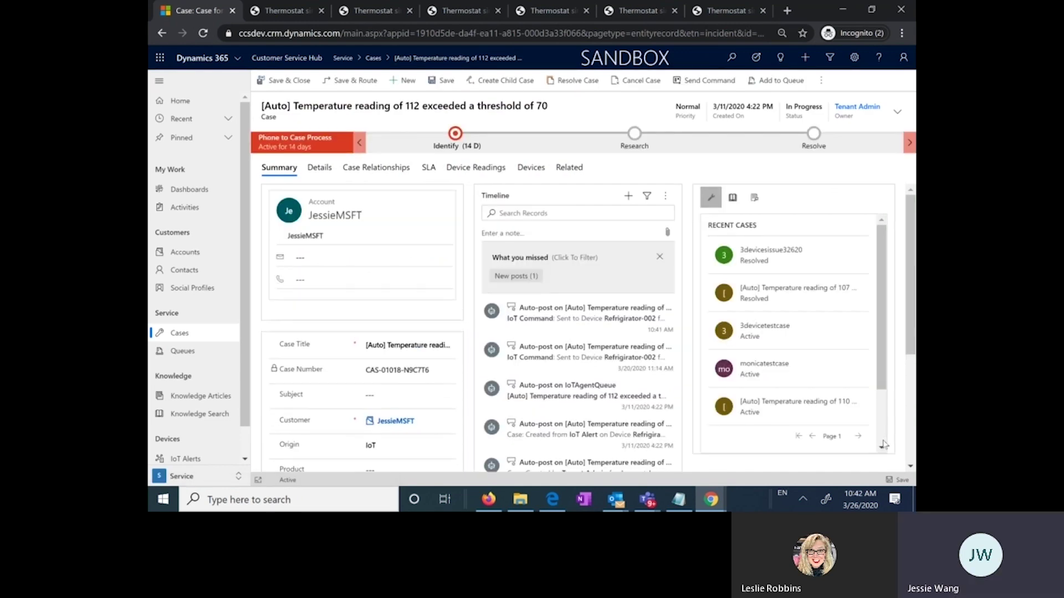
{"action": "left_click", "coordinate": [609, 335]}
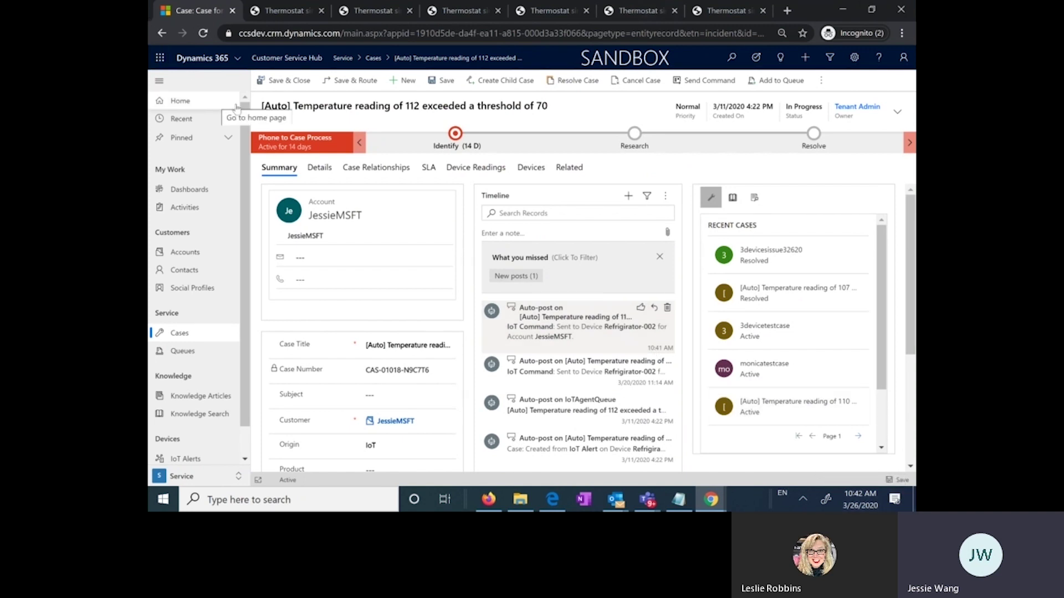
{"action": "left_click", "coordinate": [372, 12]}
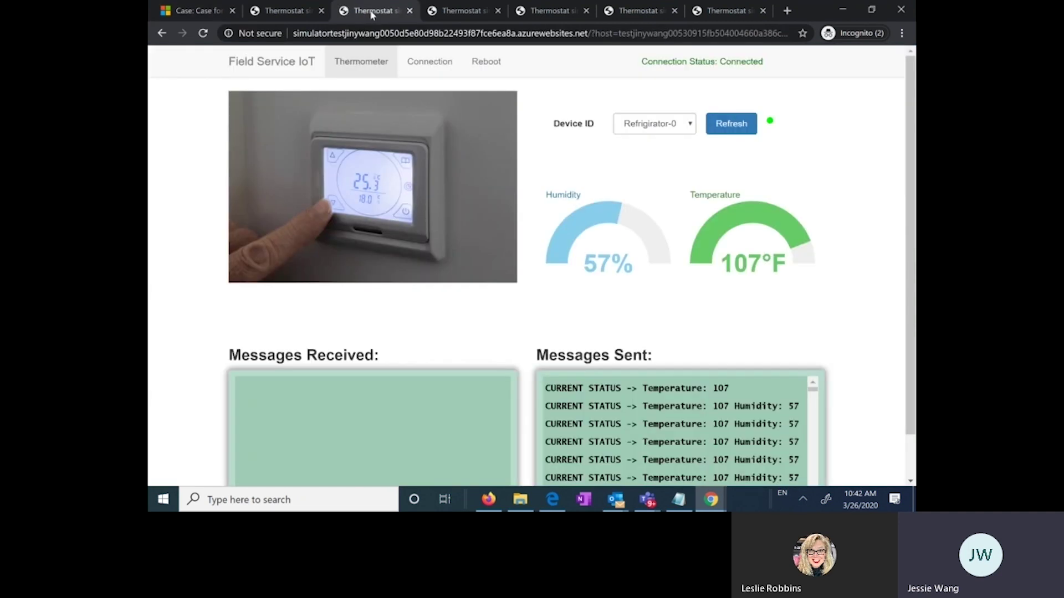
{"action": "left_click", "coordinate": [203, 33]}
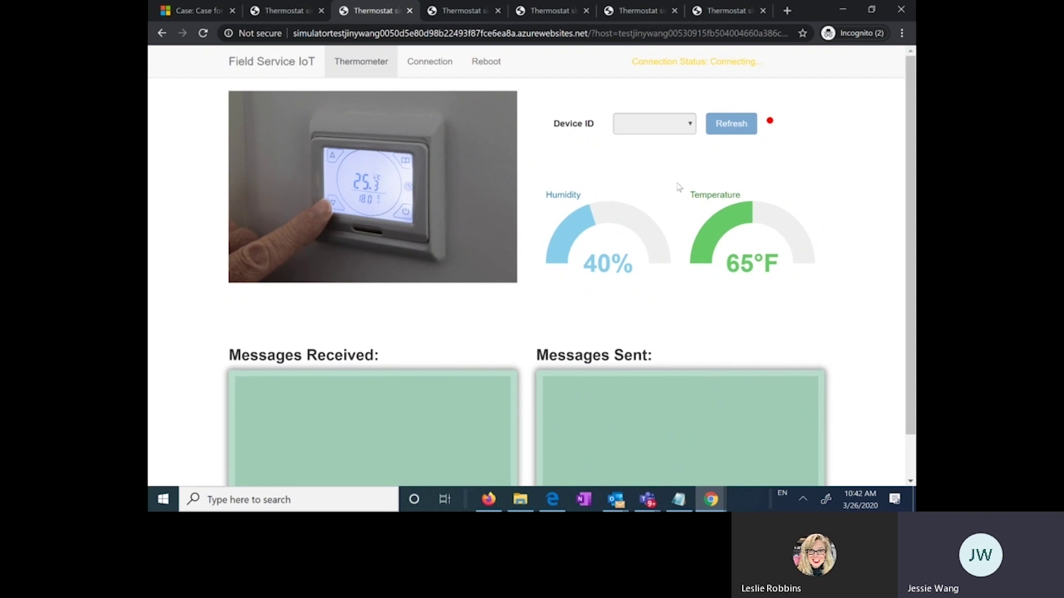
{"action": "left_click", "coordinate": [692, 125]}
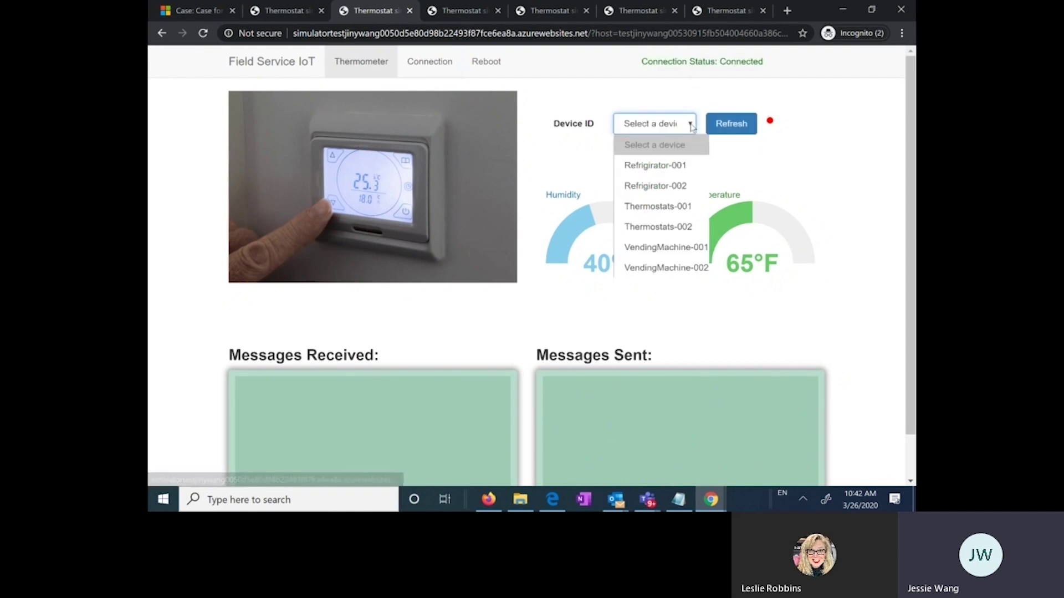
{"action": "left_click", "coordinate": [657, 186]}
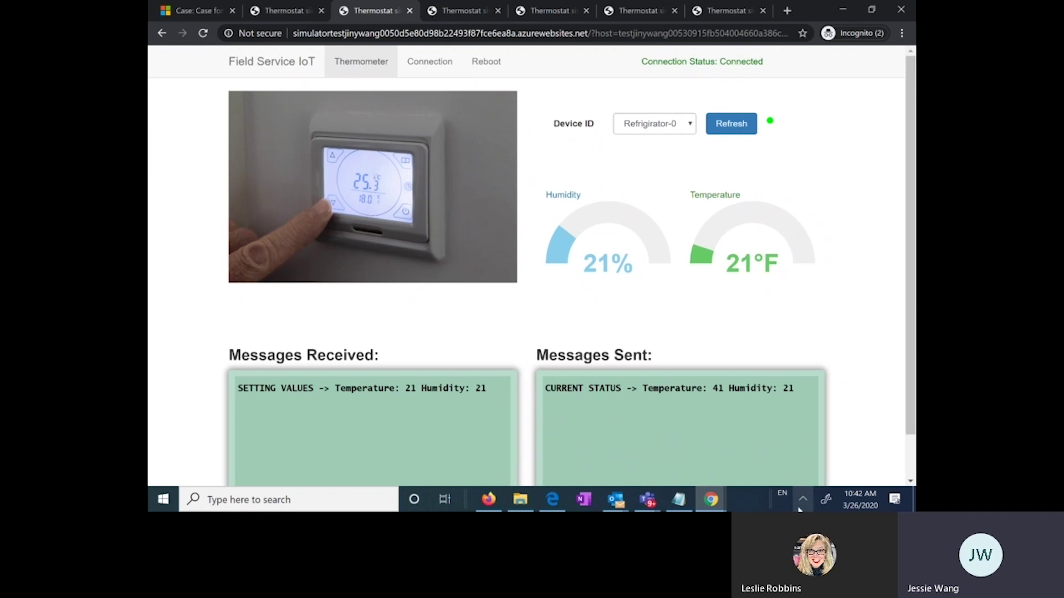
- Return to the case and examine the latest temperature point in the Refrigirator-002 device readings
{"action": "left_click", "coordinate": [185, 12]}
{"action": "left_click", "coordinate": [478, 168]}
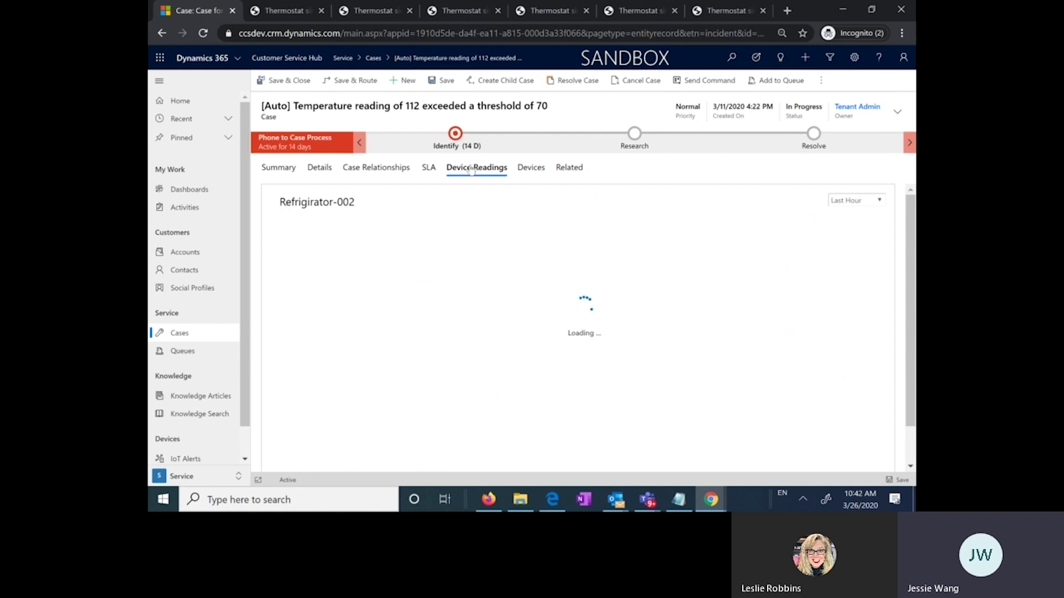
{"action": "mouse_move", "coordinate": [819, 289]}
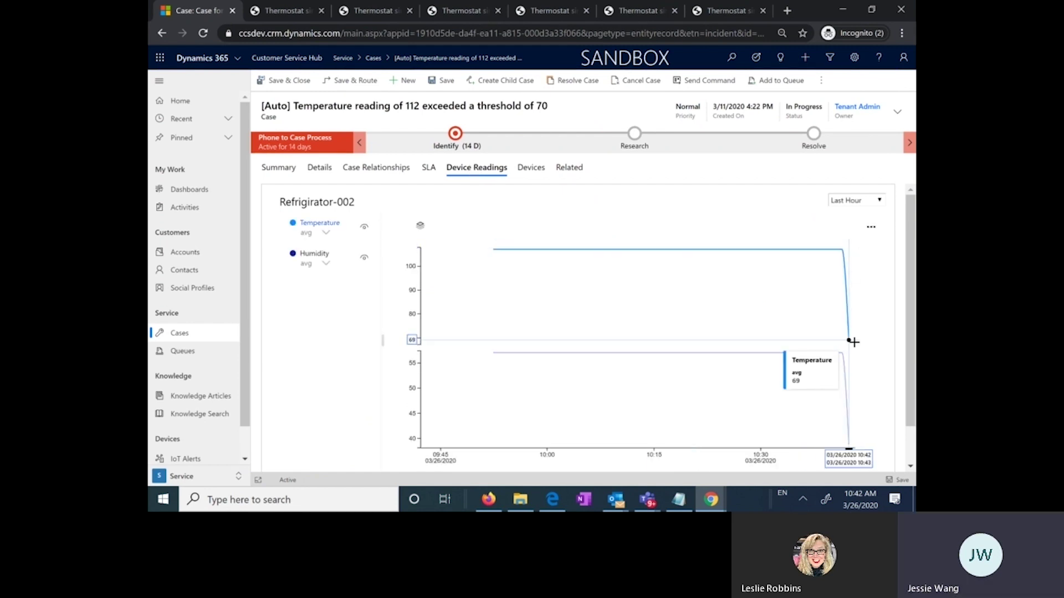
- Resolve the Refrigirator-002 case as Problem Solved with the resolution "command was sent successfully"
{"action": "left_click", "coordinate": [560, 82]}
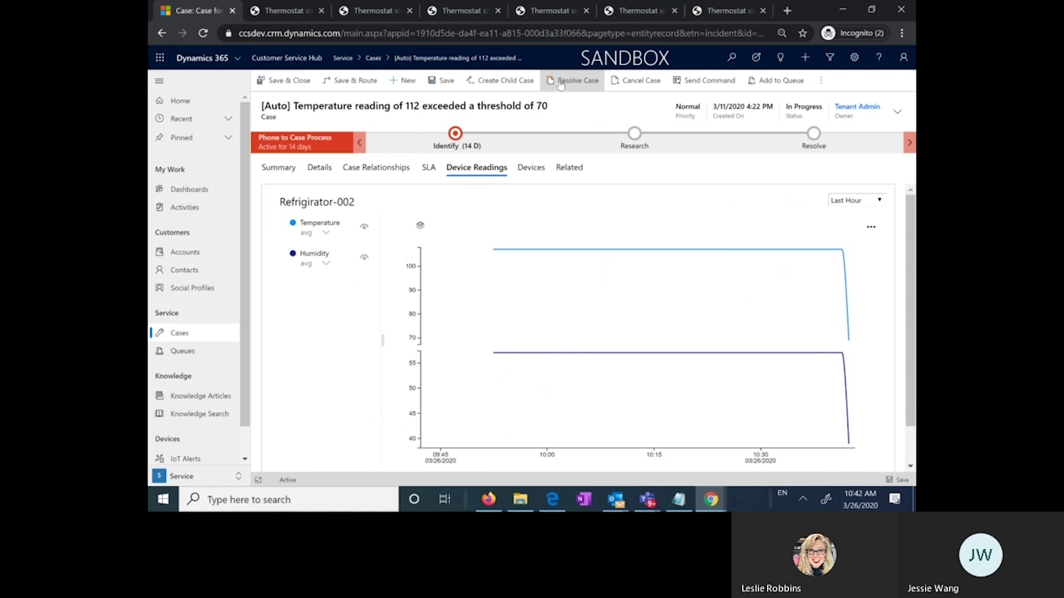
{"action": "left_click", "coordinate": [560, 83]}
{"action": "left_click", "coordinate": [552, 203]}
{"action": "type", "text": "command was sent successfully"}
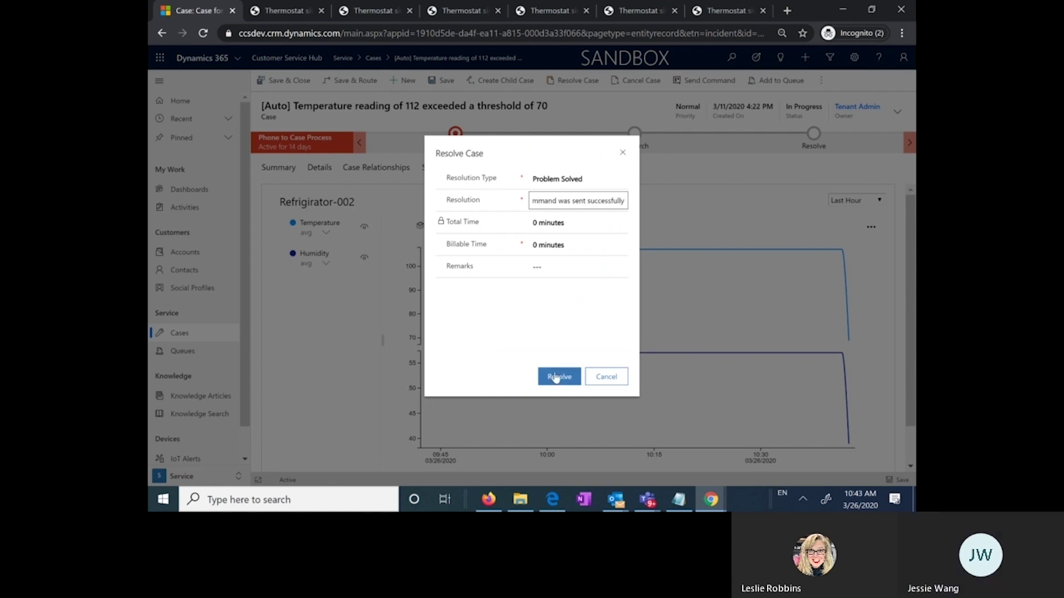
{"action": "left_click", "coordinate": [558, 374]}
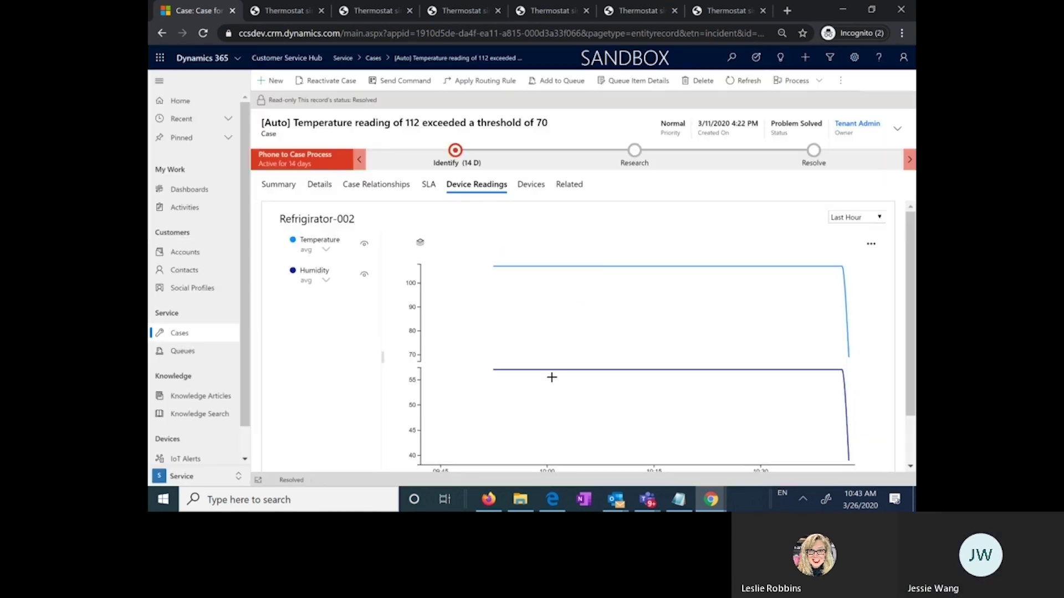